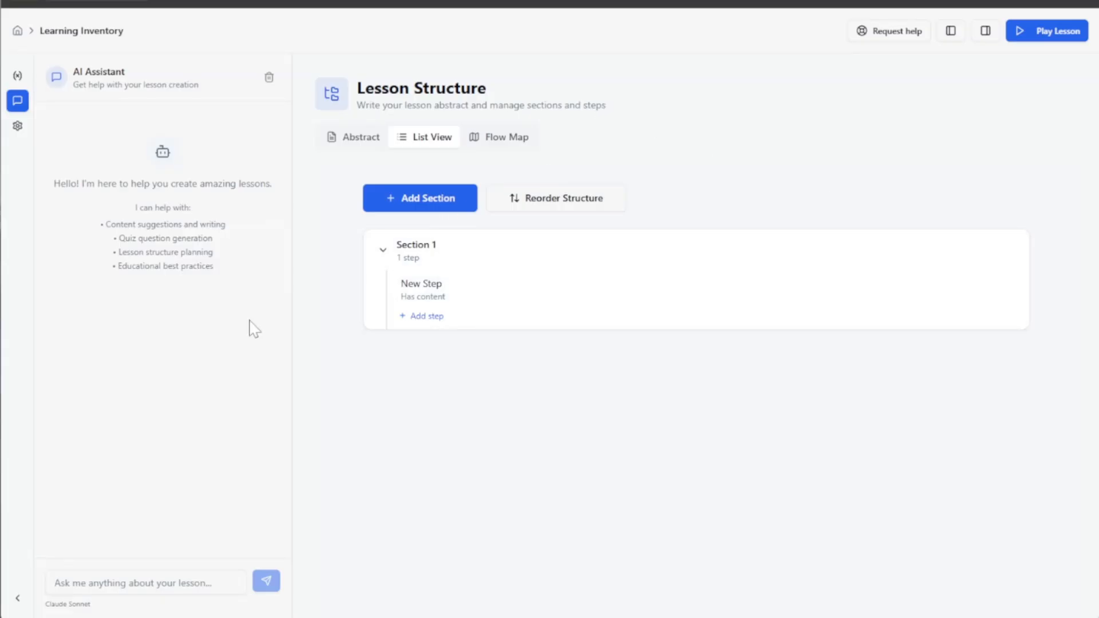
# Step: Open the lesson's abstract editor and copy the entire lesson abstract prompt from Notepad
pyautogui.click(347, 139)
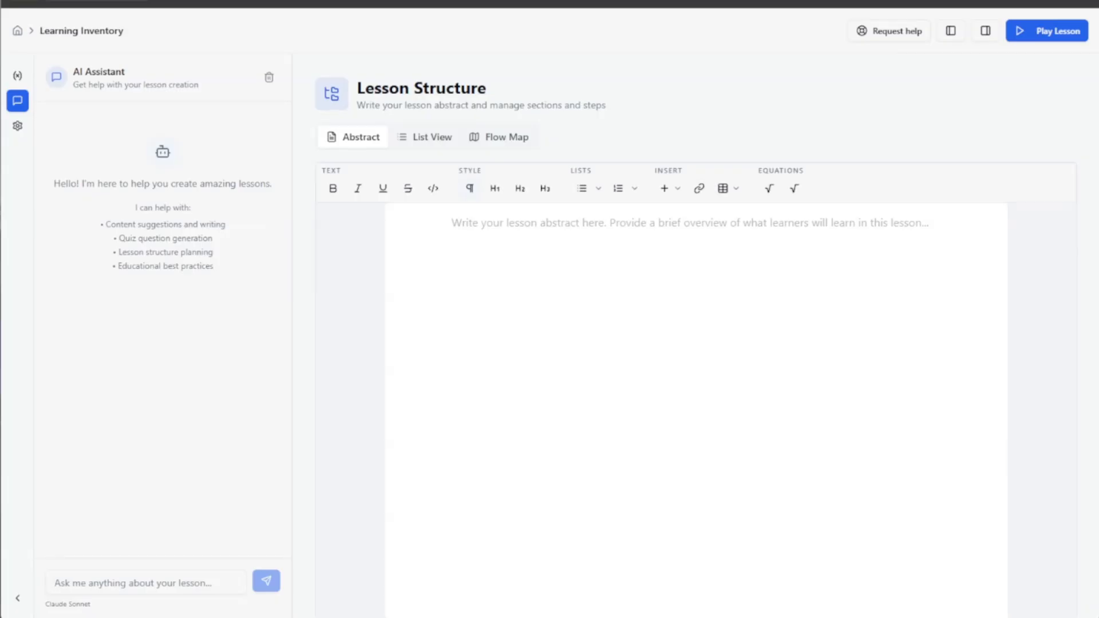
pyautogui.hotkey('alt', 'Tab')
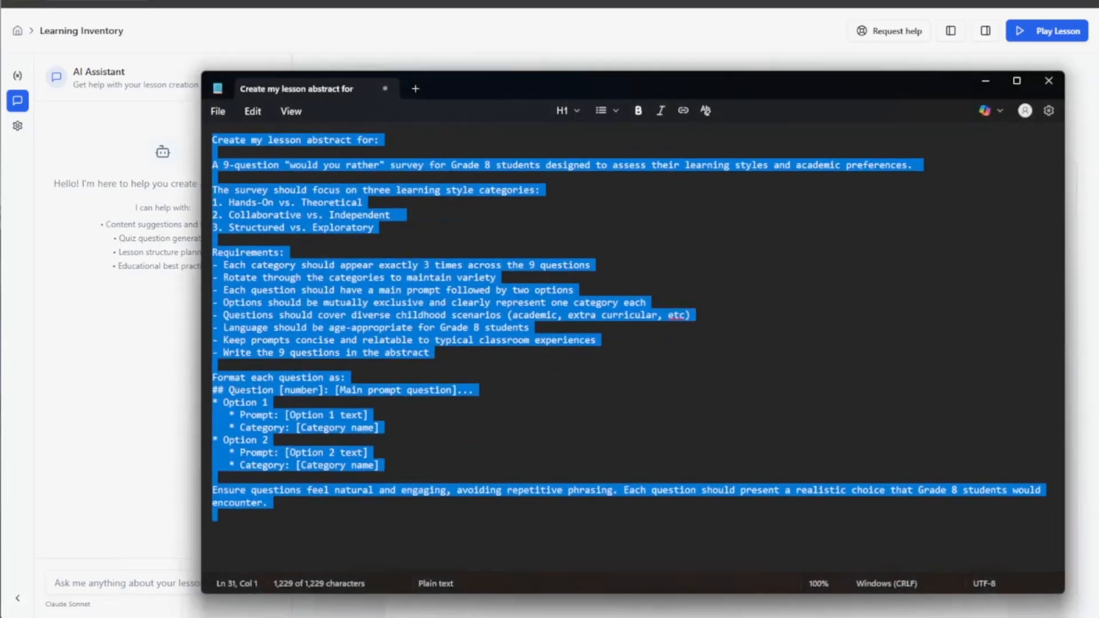
pyautogui.rightClick(289, 271)
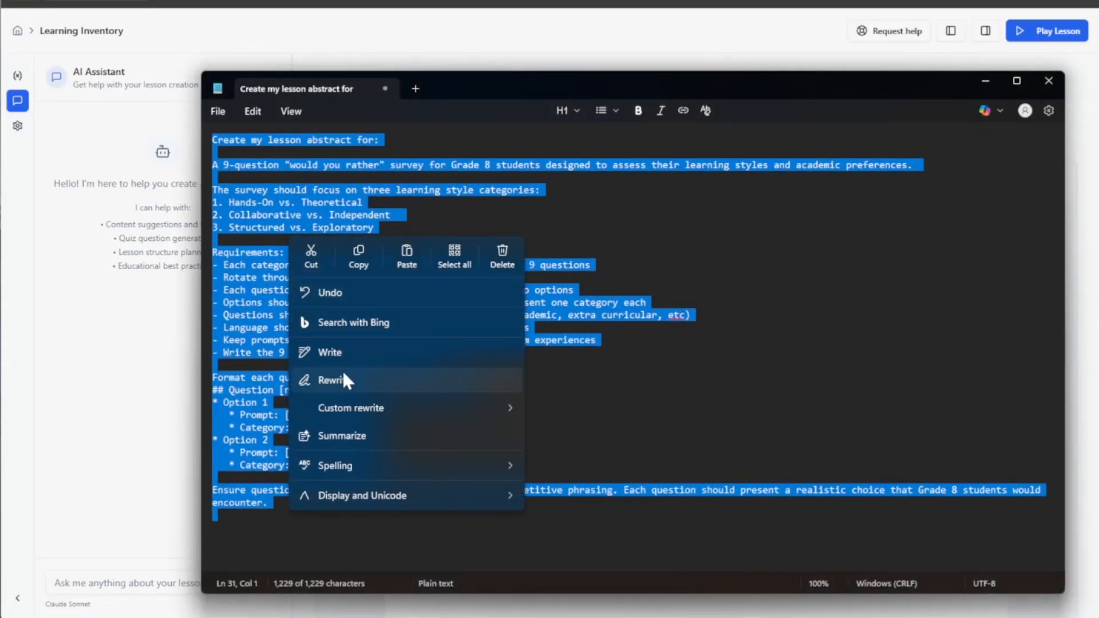
pyautogui.click(564, 278)
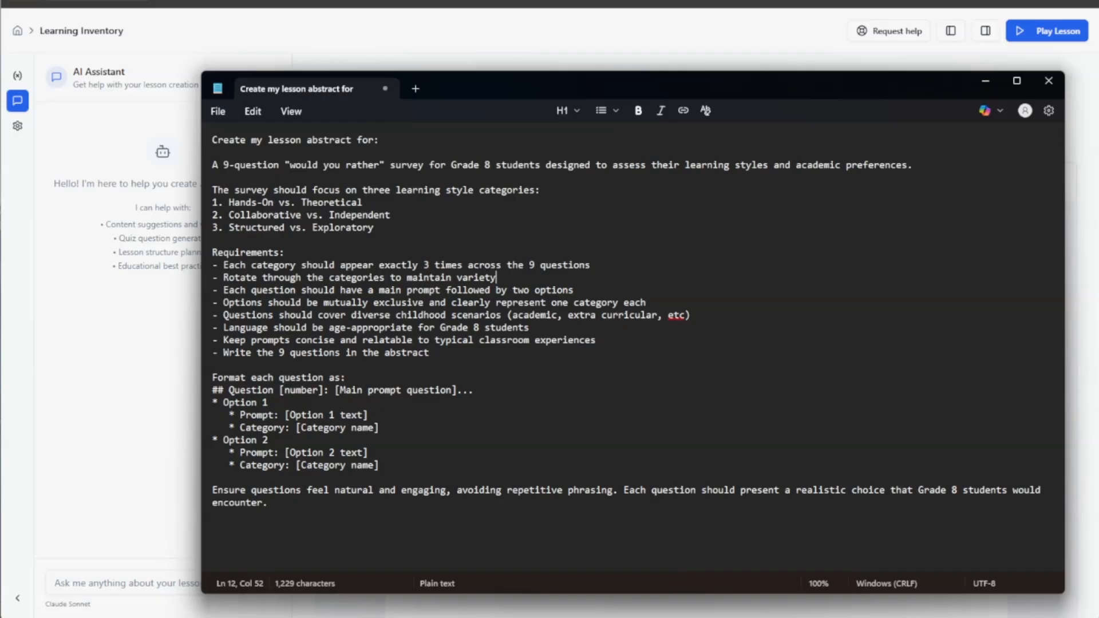
pyautogui.hotkey('ctrl', 'a')
pyautogui.hotkey('ctrl', 'c')
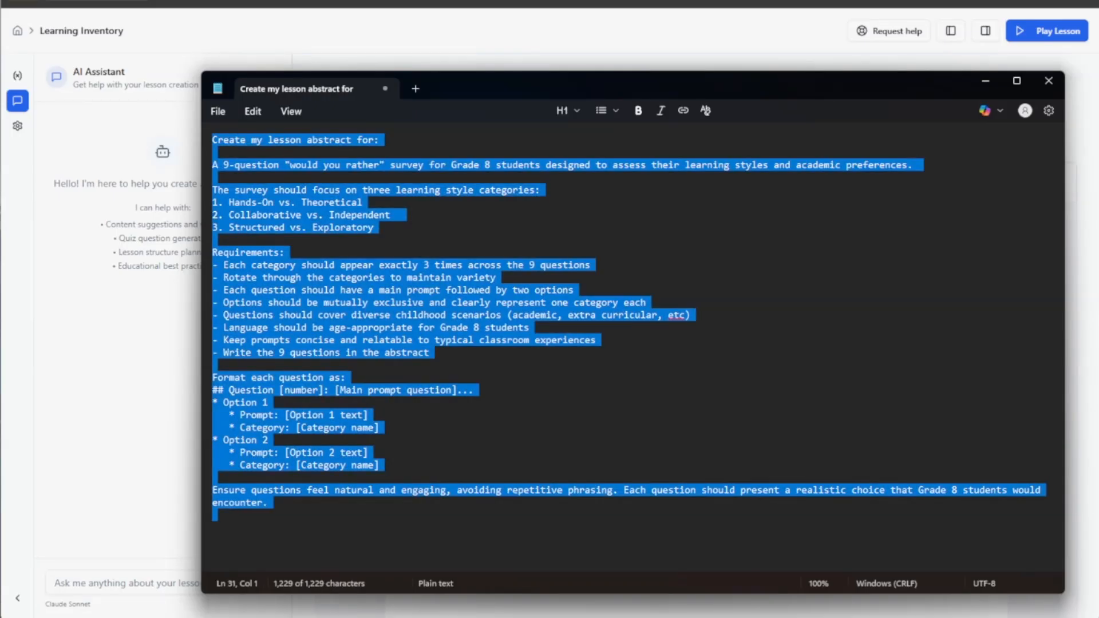
# Step: Switch back to the lesson editor and send the copied survey prompt to the AI Assistant to generate the abstract
pyautogui.click(130, 479)
pyautogui.click(80, 582)
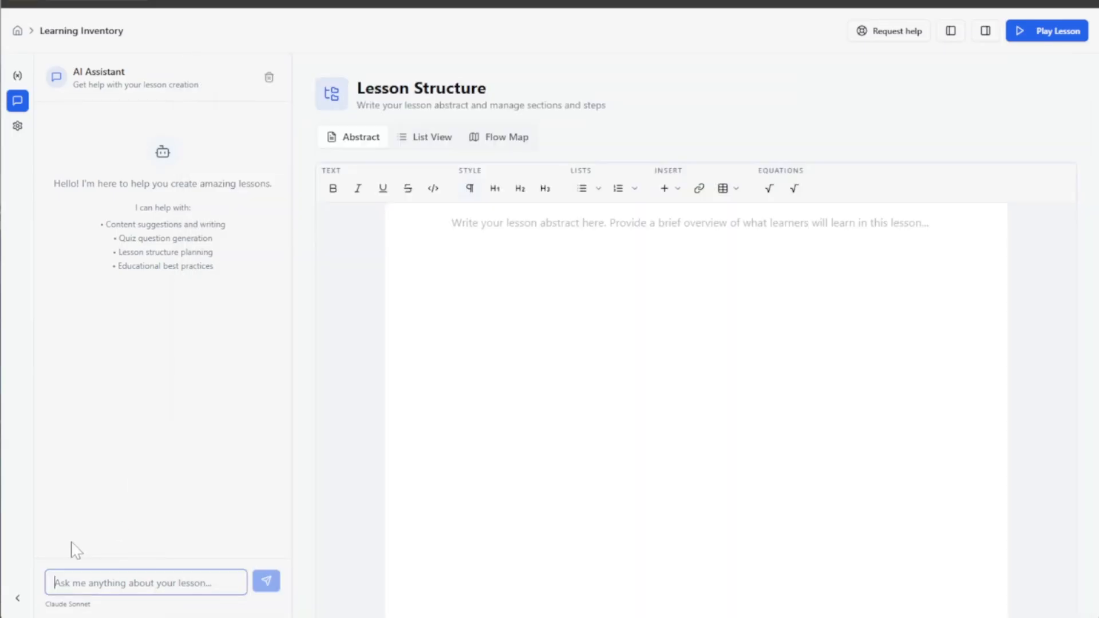
pyautogui.hotkey('ctrl', 'v')
pyautogui.press('Return')
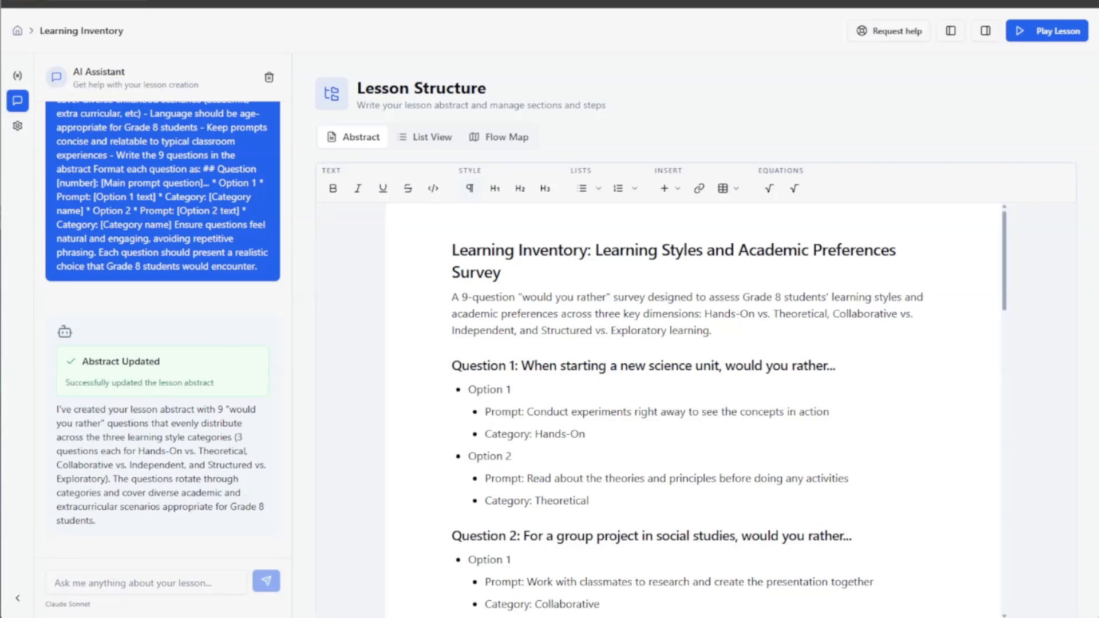
# Step: Add a "Style Guidelines:" heading between the abstract's introductory paragraph and Question 1
pyautogui.click(837, 366)
pyautogui.scroll(-12, 692, 410)
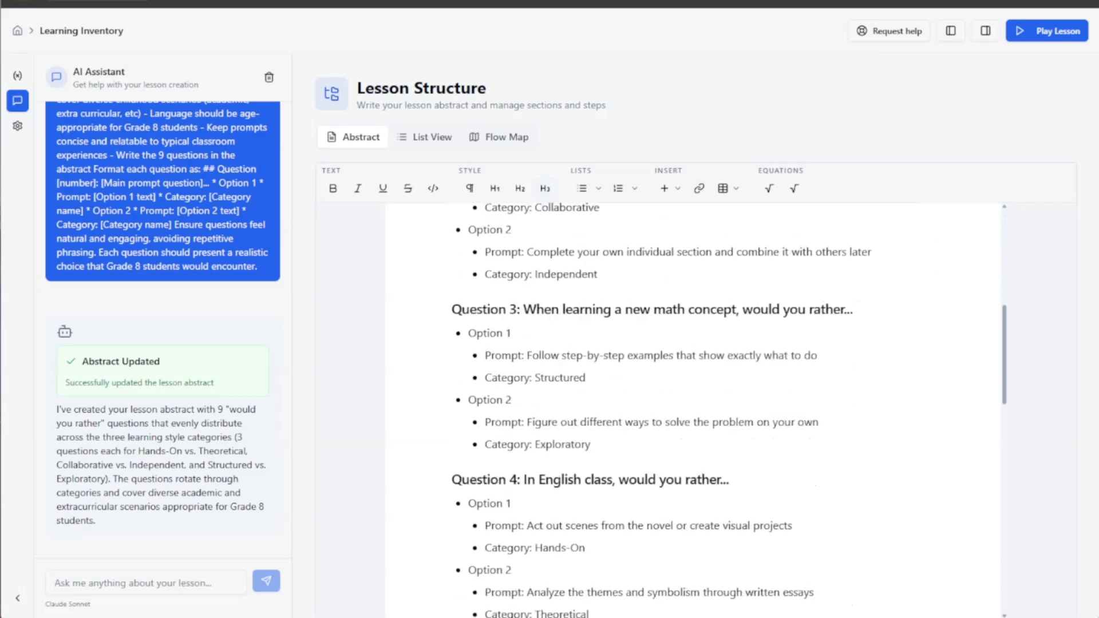
pyautogui.scroll(-10, 692, 409)
pyautogui.scroll(3, 692, 410)
pyautogui.scroll(18, 693, 409)
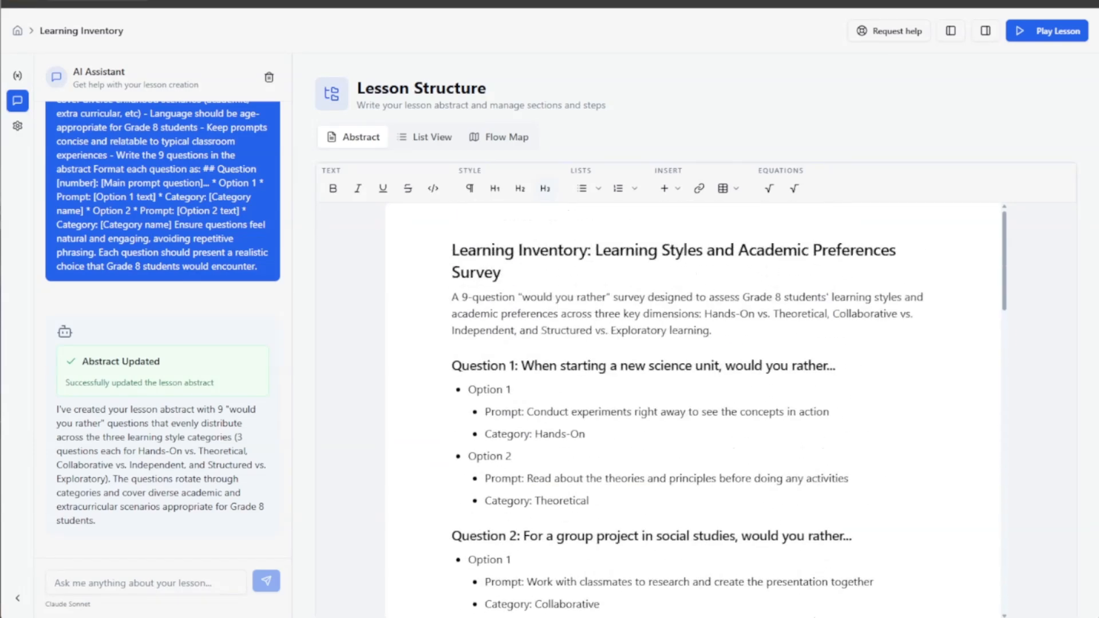
pyautogui.click(712, 331)
pyautogui.press('Return')
pyautogui.press('Return')
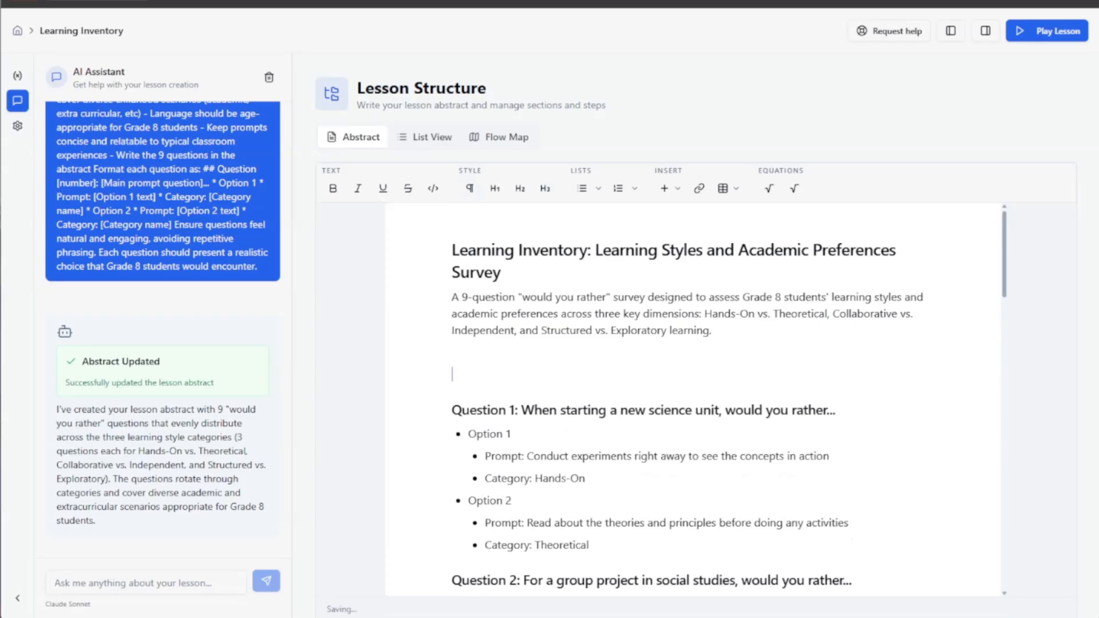
pyautogui.write('Style Guidelien')
pyautogui.press('BackSpace')
pyautogui.press('BackSpace')
pyautogui.press('BackSpace')
pyautogui.write('ines:')
pyautogui.press('Return')
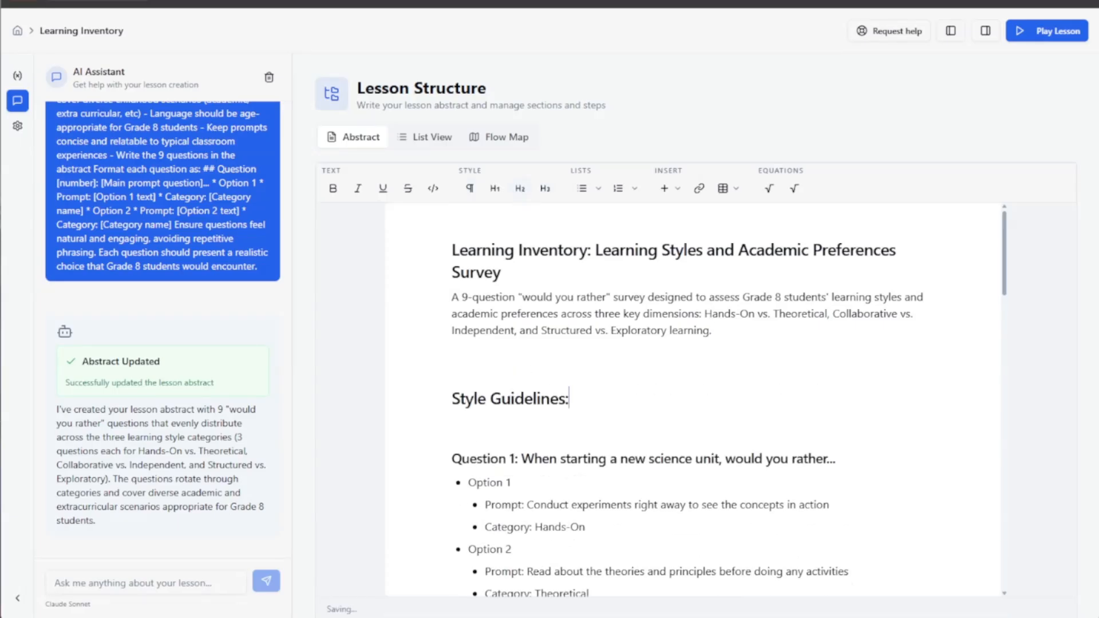
# Step: Add bullets "Use this or that components for prompting" and "Don't show any extra progress info like 'Question 1 of 9'" under Style Guidelines
pyautogui.press('Return')
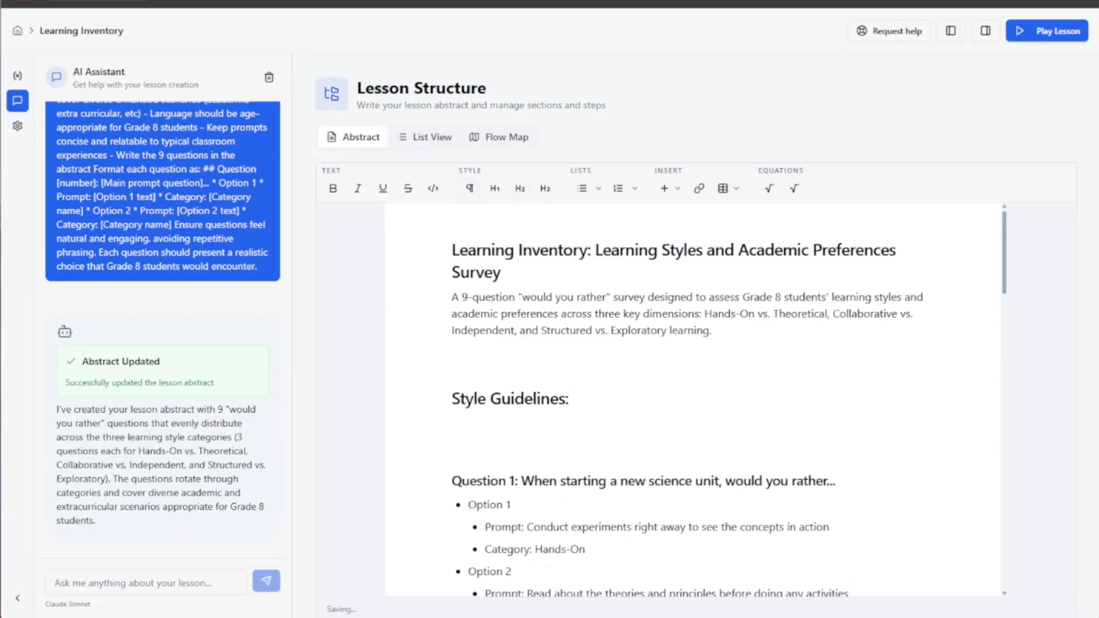
pyautogui.click(583, 189)
pyautogui.write('Use this or that components for prompting')
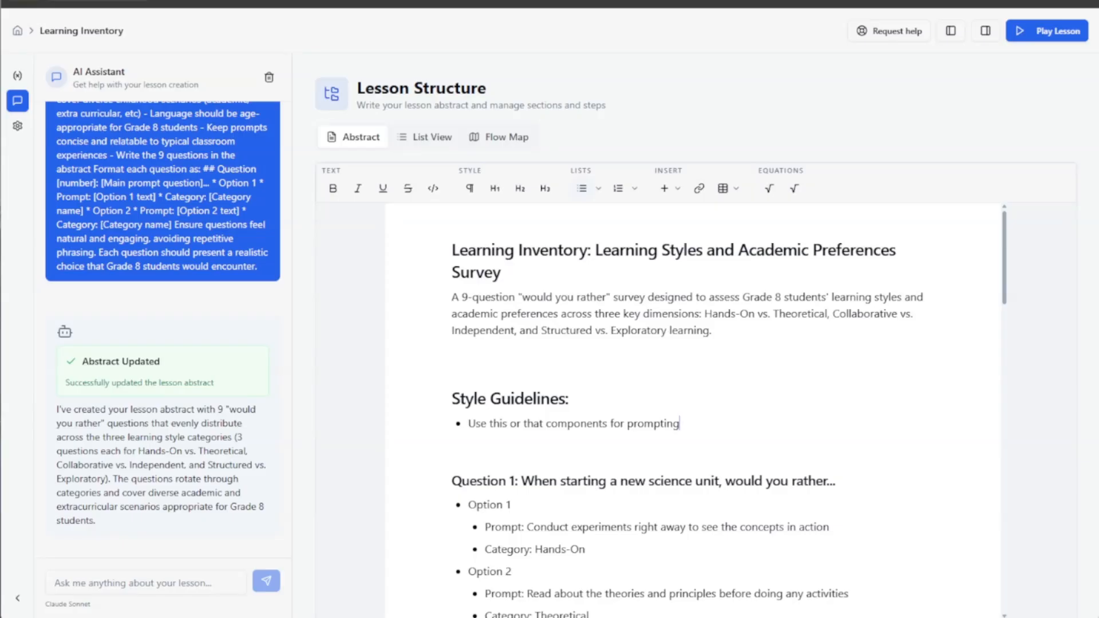
pyautogui.press('Return')
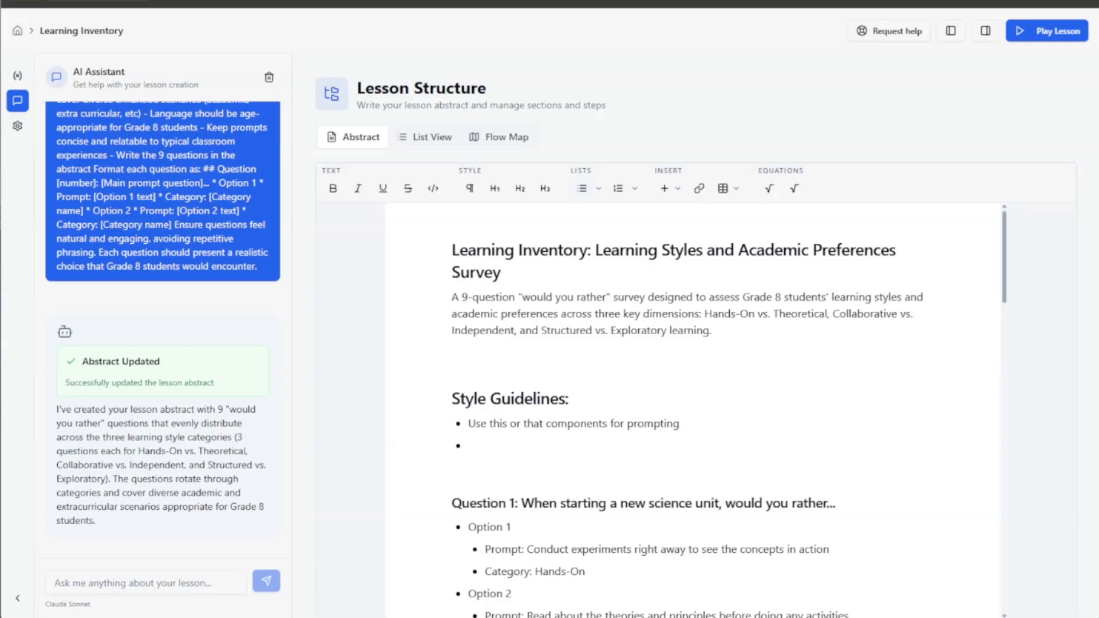
pyautogui.write("Don't")
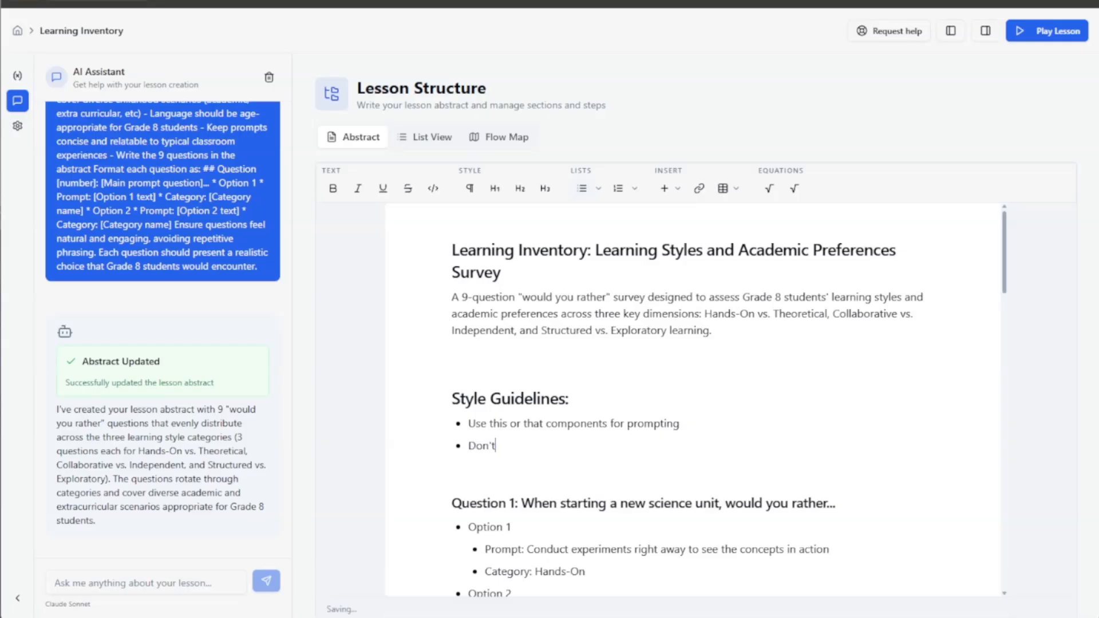
pyautogui.write(' show any extra progr')
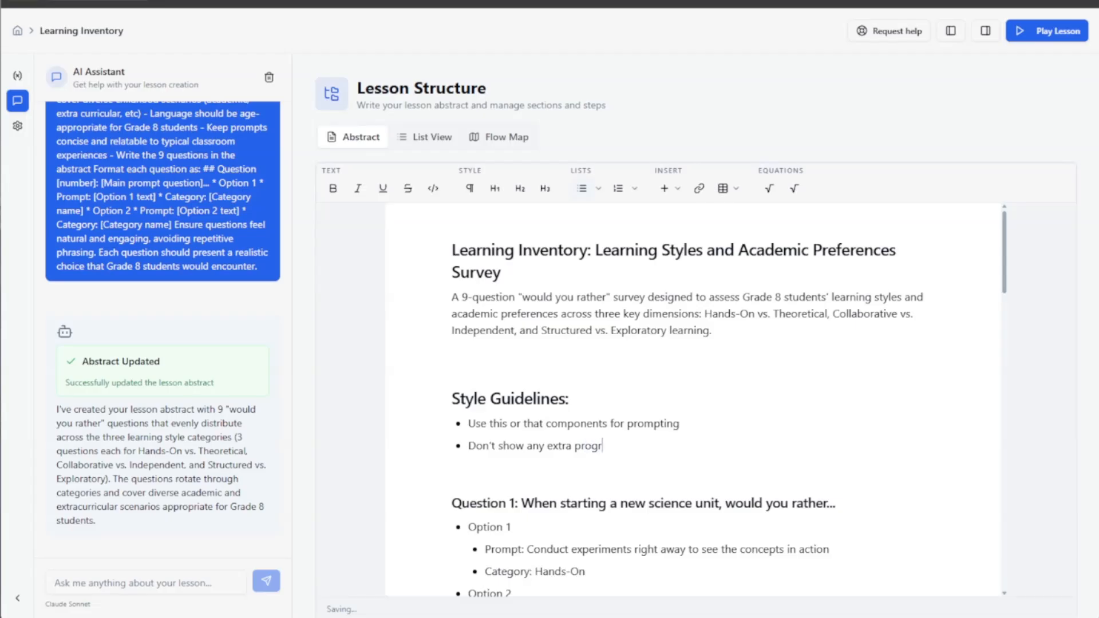
pyautogui.write('ess info like "Question 1 of 9"')
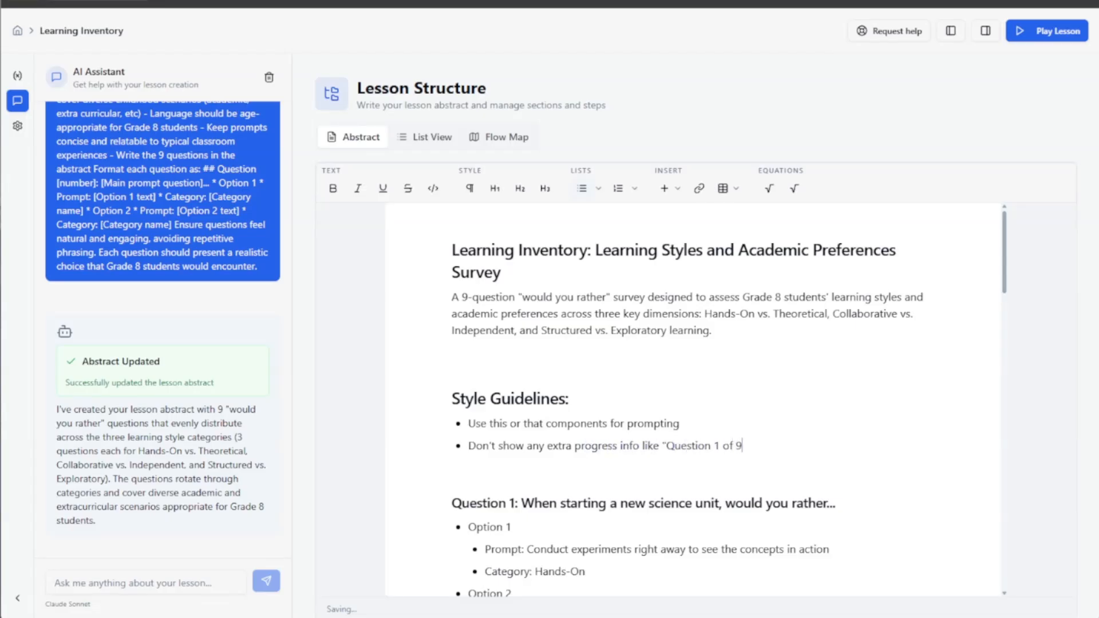
pyautogui.scroll(-3, 692, 401)
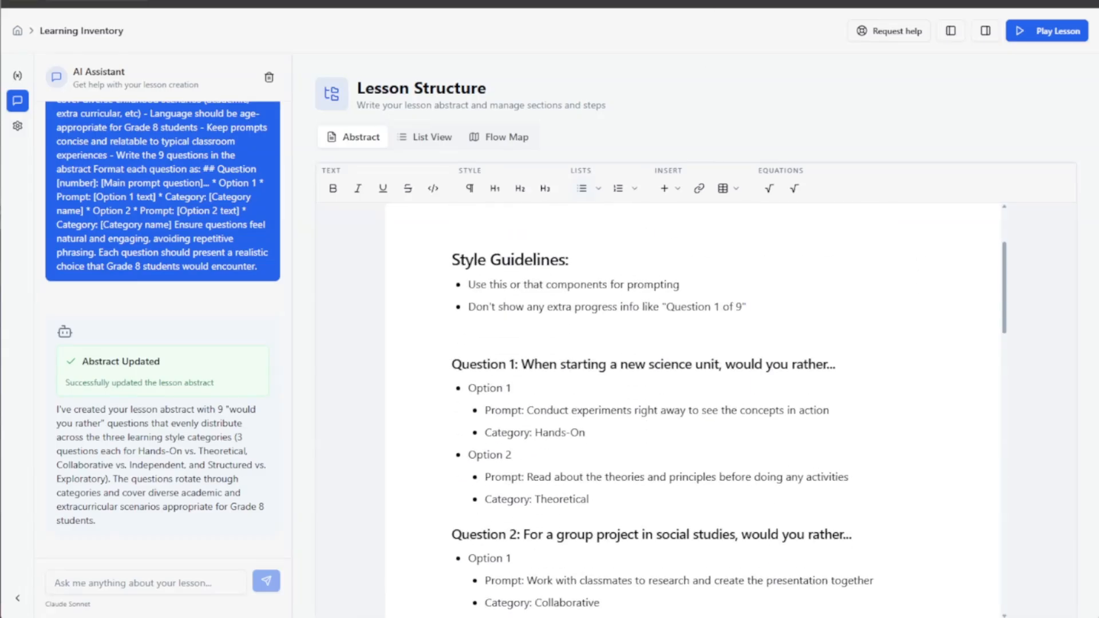
pyautogui.scroll(3, 693, 401)
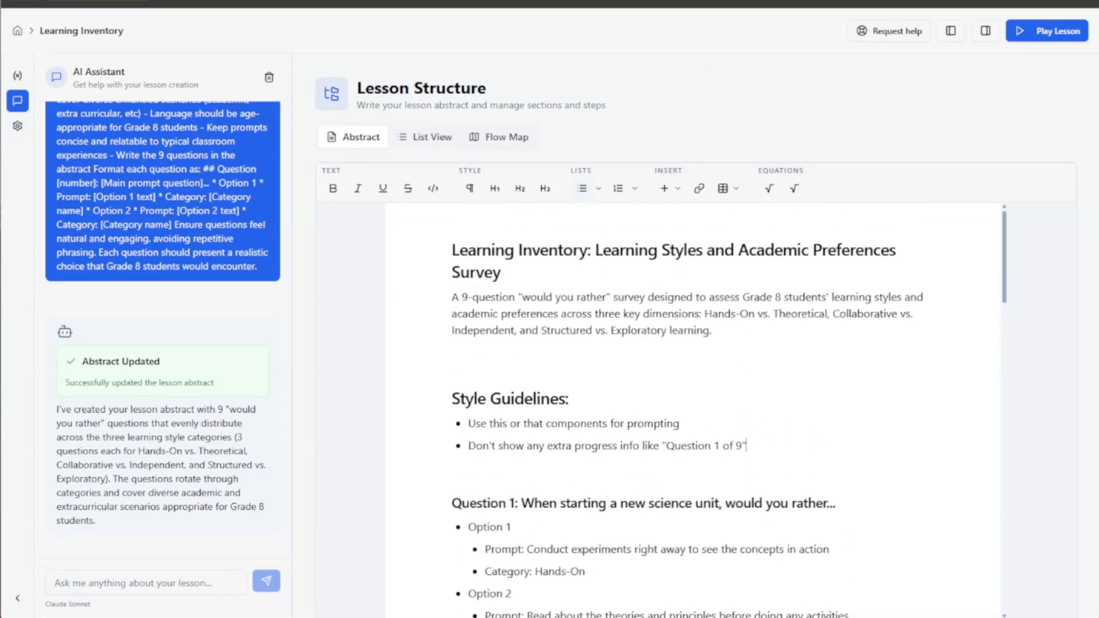
# Step: Ask the AI Assistant to "create the variables I'll need for this lesson" and review the lesson's variable list
pyautogui.click(18, 77)
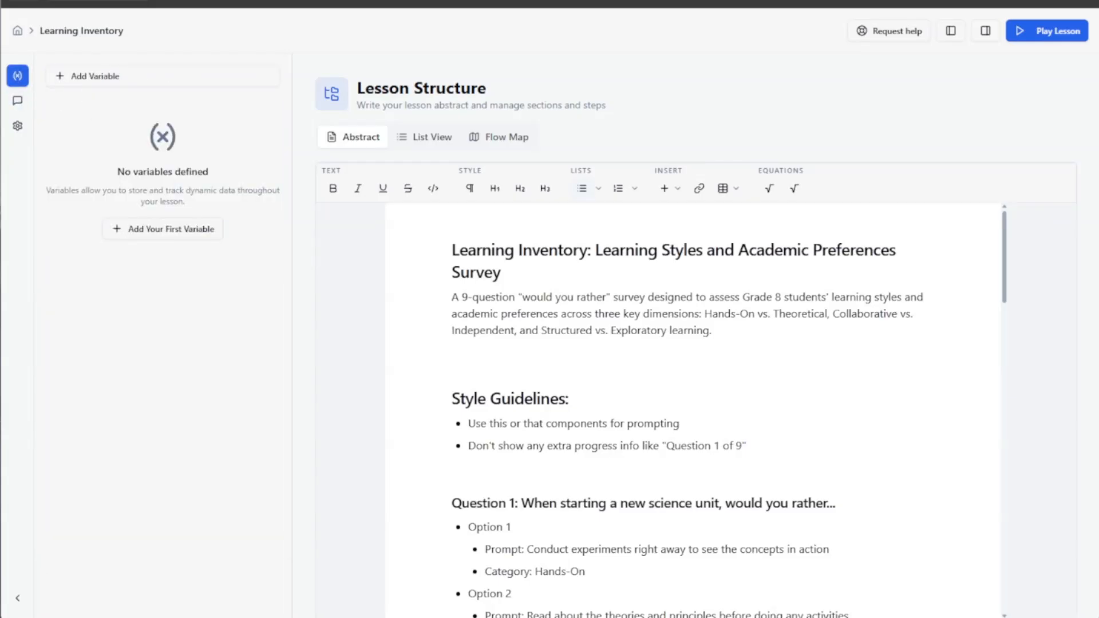
pyautogui.click(17, 101)
pyautogui.click(100, 583)
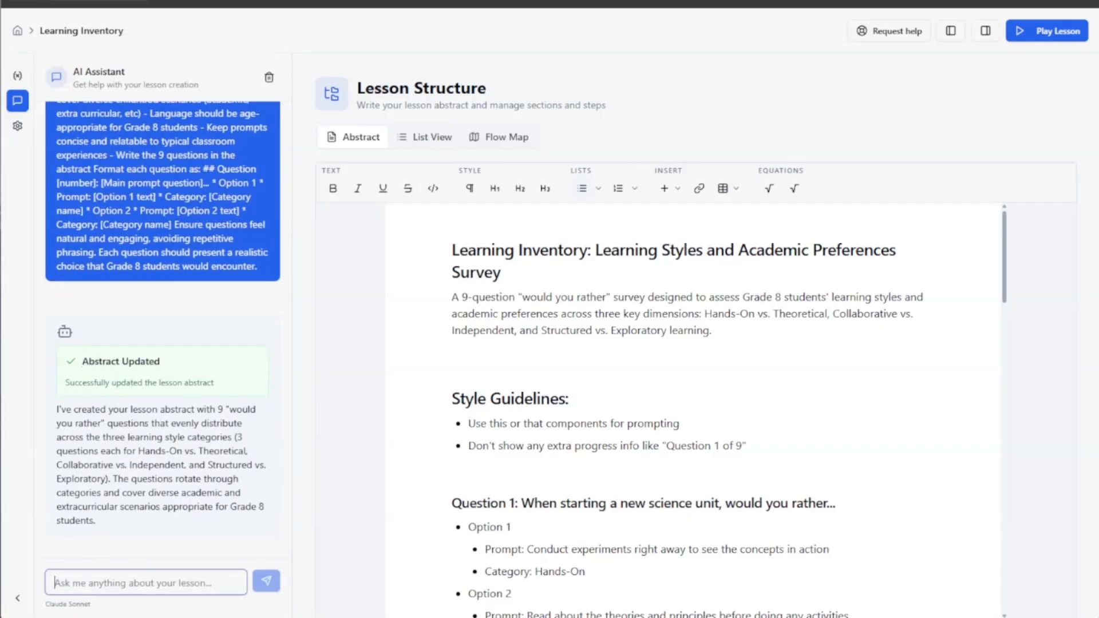
pyautogui.write('create the va')
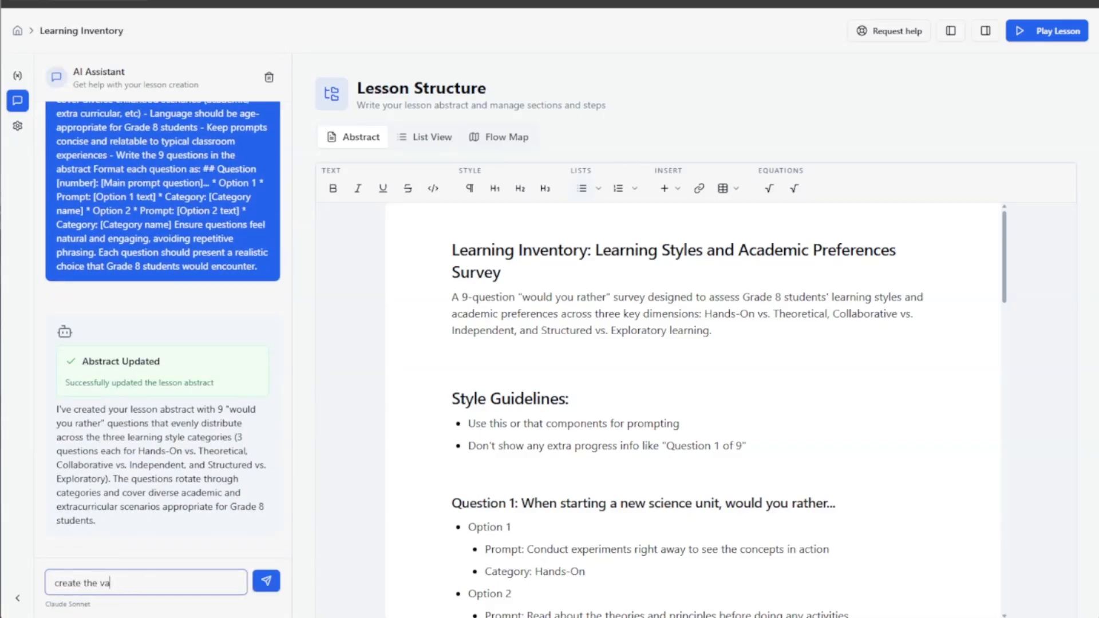
pyautogui.write("riables I'll need for this lesson")
pyautogui.press('Return')
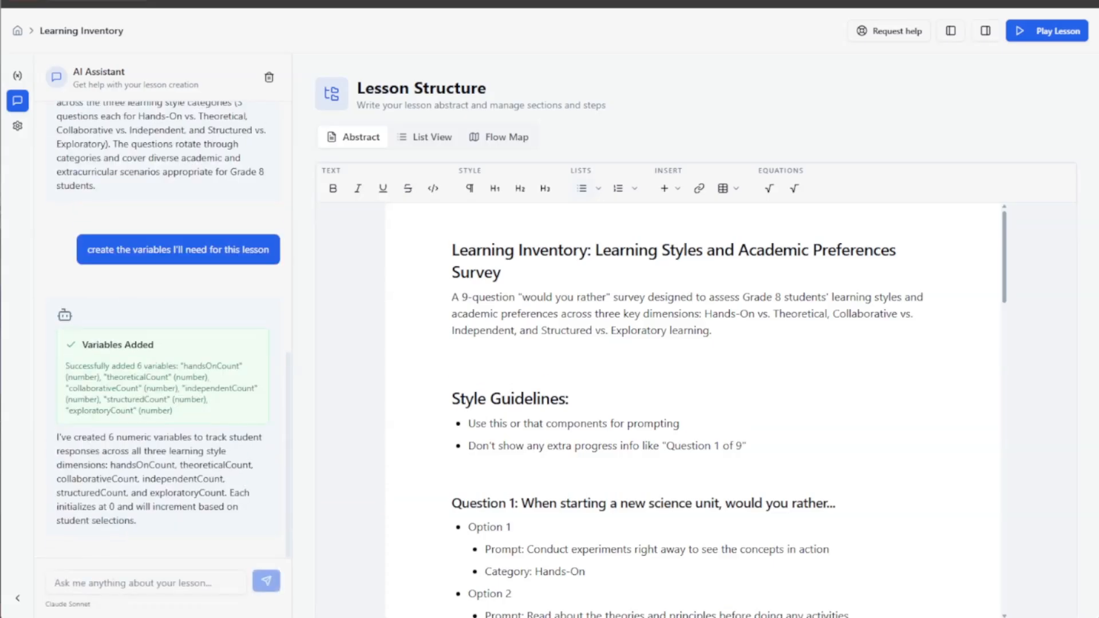
pyautogui.click(18, 75)
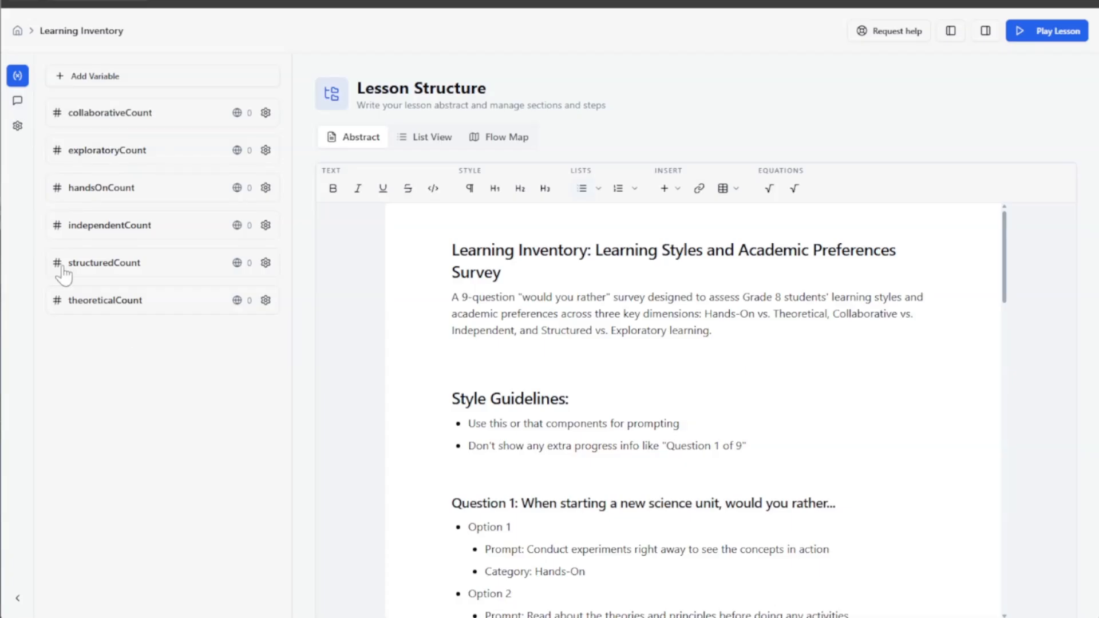
pyautogui.click(17, 101)
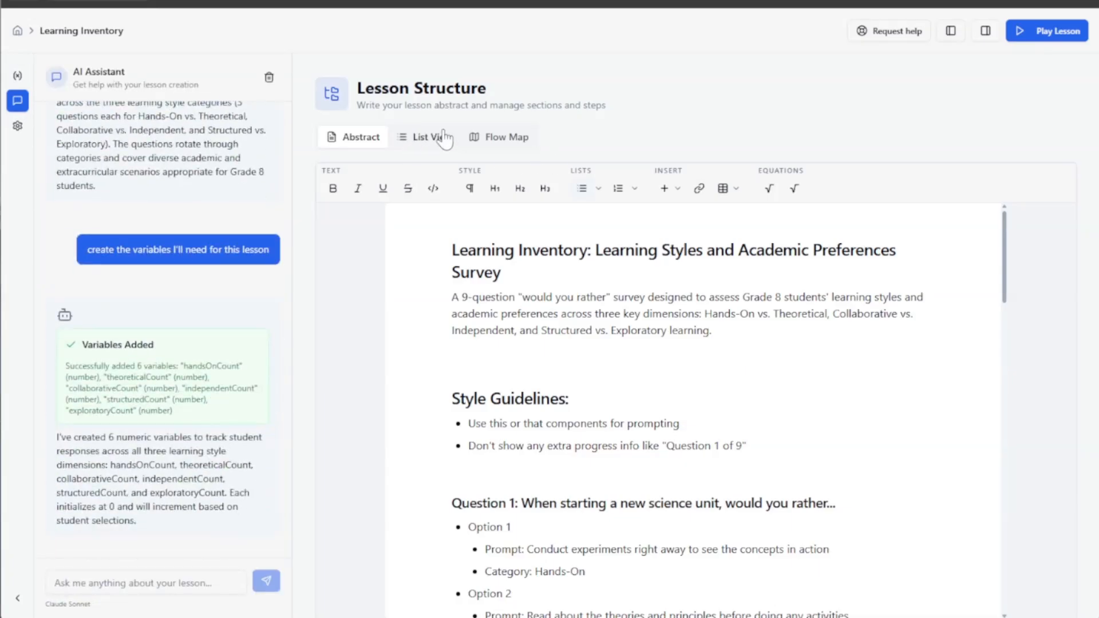
# Step: Delete the placeholder step "New Step" from Section 1 in the lesson's list view
pyautogui.click(437, 140)
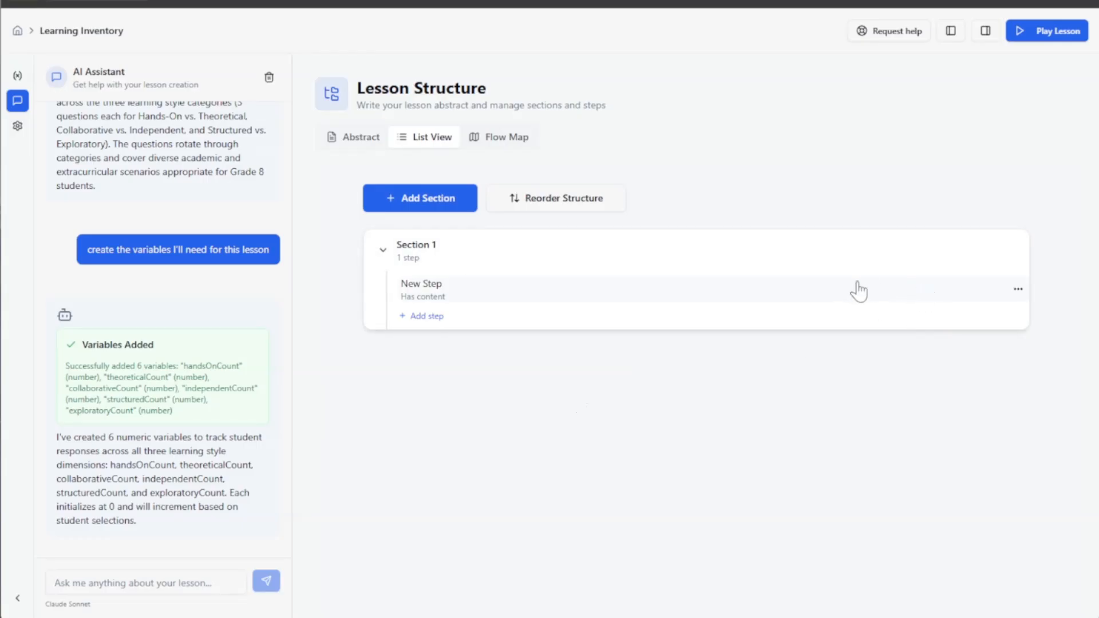
pyautogui.click(1020, 293)
pyautogui.click(981, 359)
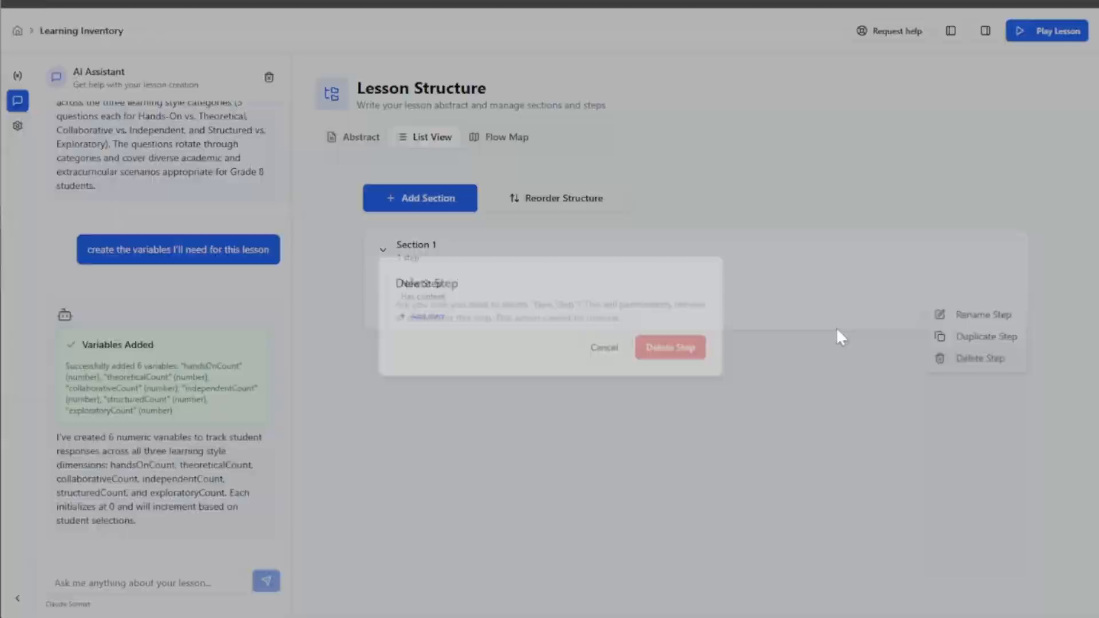
pyautogui.click(671, 347)
# Step: Ask the AI Assistant to "Create a step for my first question and generate the content for it", approving the step creation and content generation
pyautogui.click(142, 582)
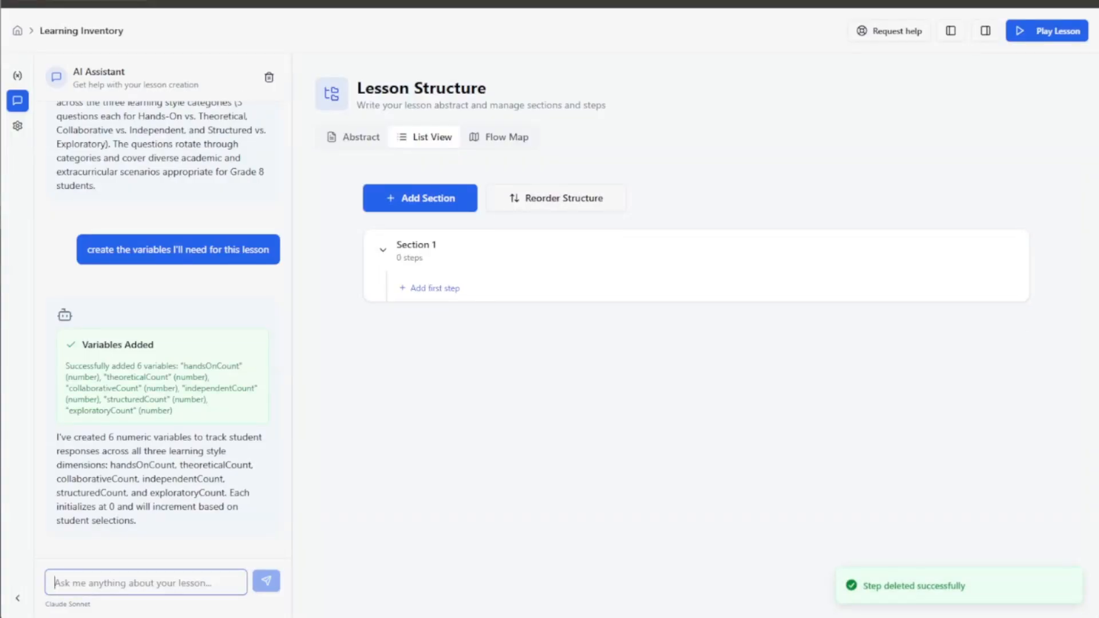
pyautogui.write('Create a s')
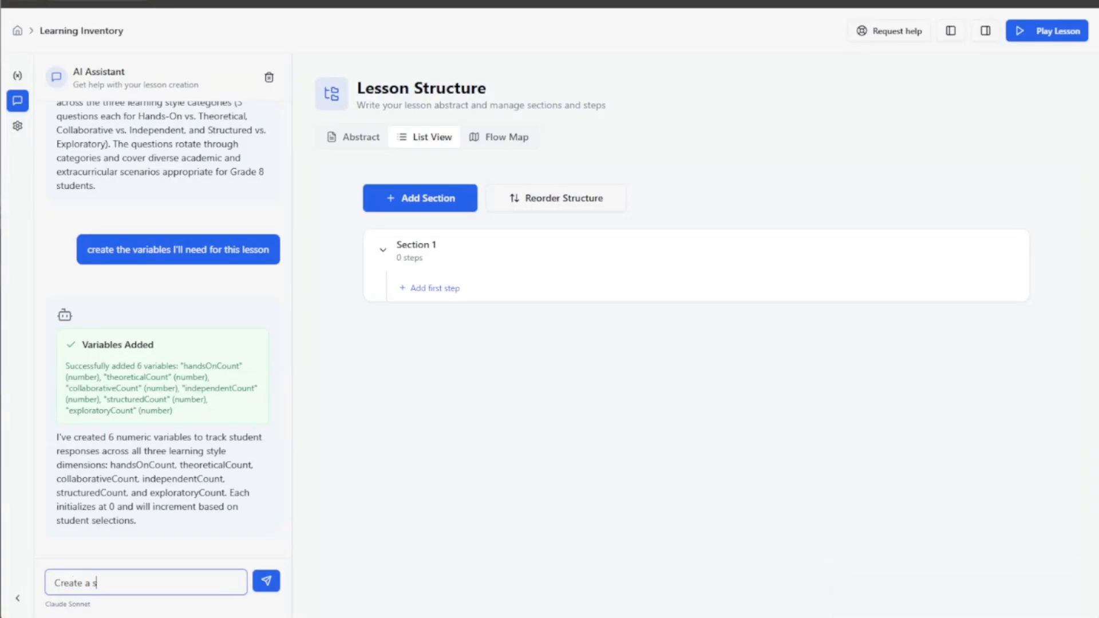
pyautogui.write('tep for my first question and generat')
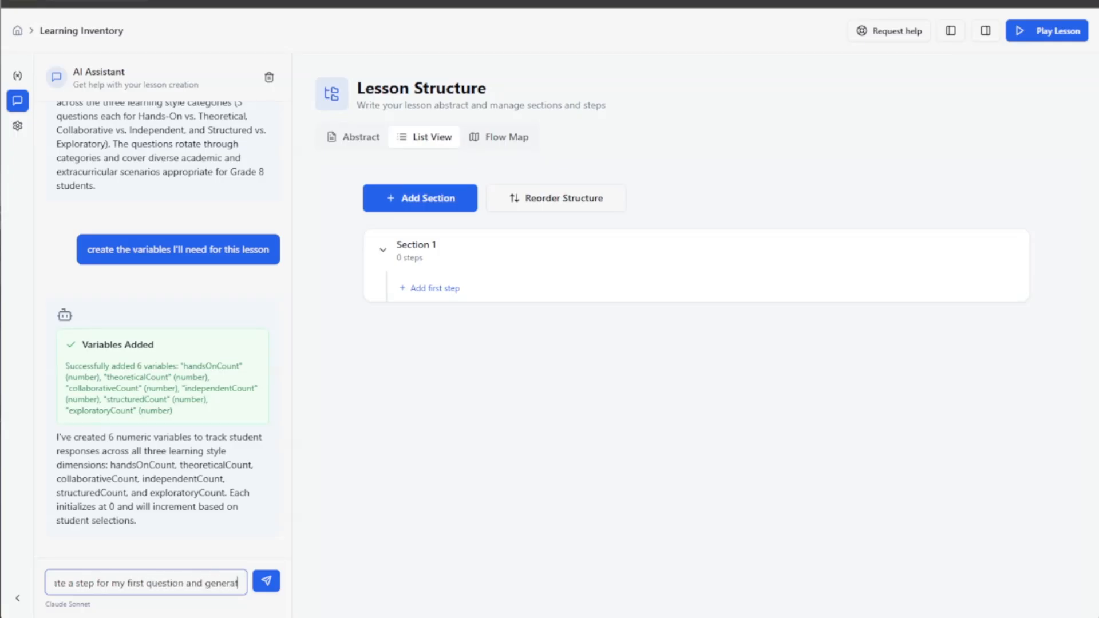
pyautogui.write('e the cor')
pyautogui.write('for it')
pyautogui.press('Return')
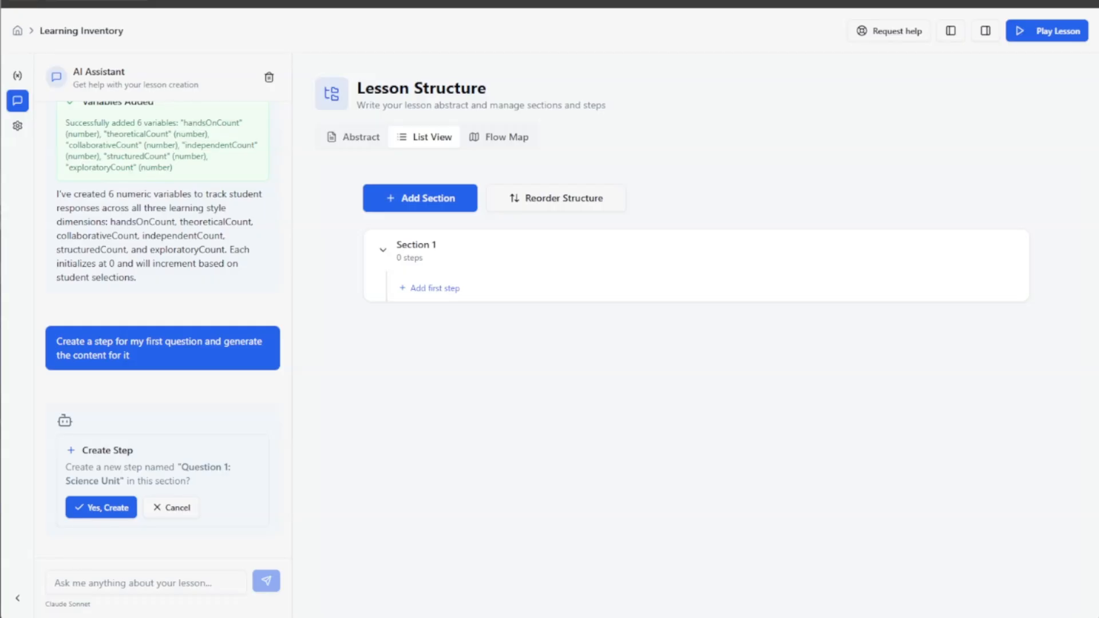
pyautogui.click(102, 509)
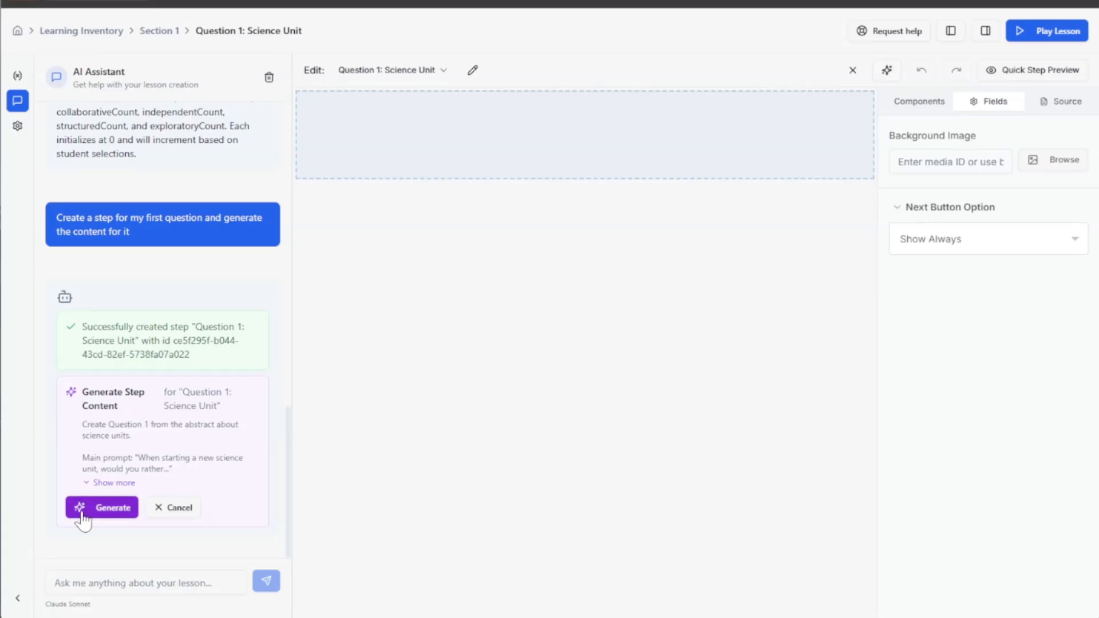
pyautogui.click(112, 508)
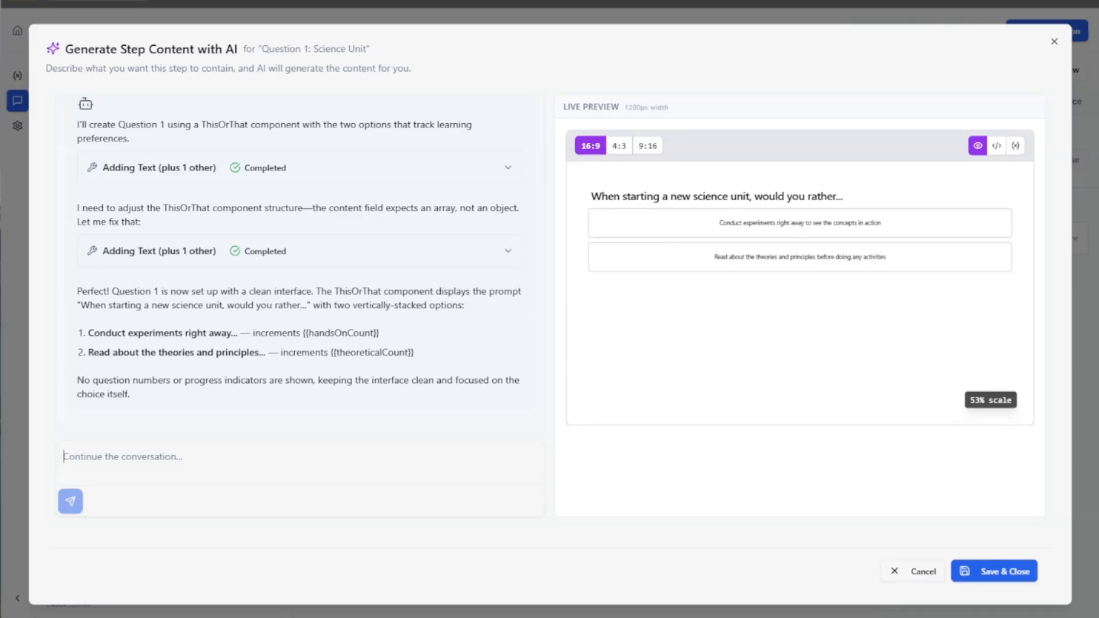
# Step: Refine the generated question step with the requests "Lay out the option horizontally" and "Add emojis to the options"
pyautogui.write('Lay out the option horizontally')
pyautogui.press('Return')
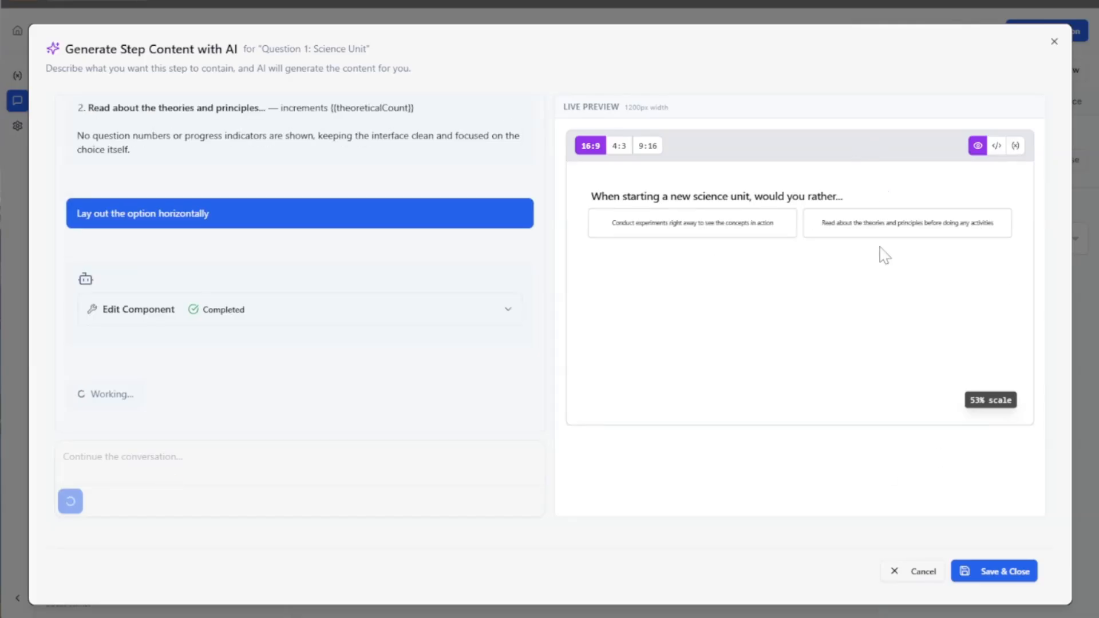
pyautogui.write('Add emojis to the options')
pyautogui.press('Return')
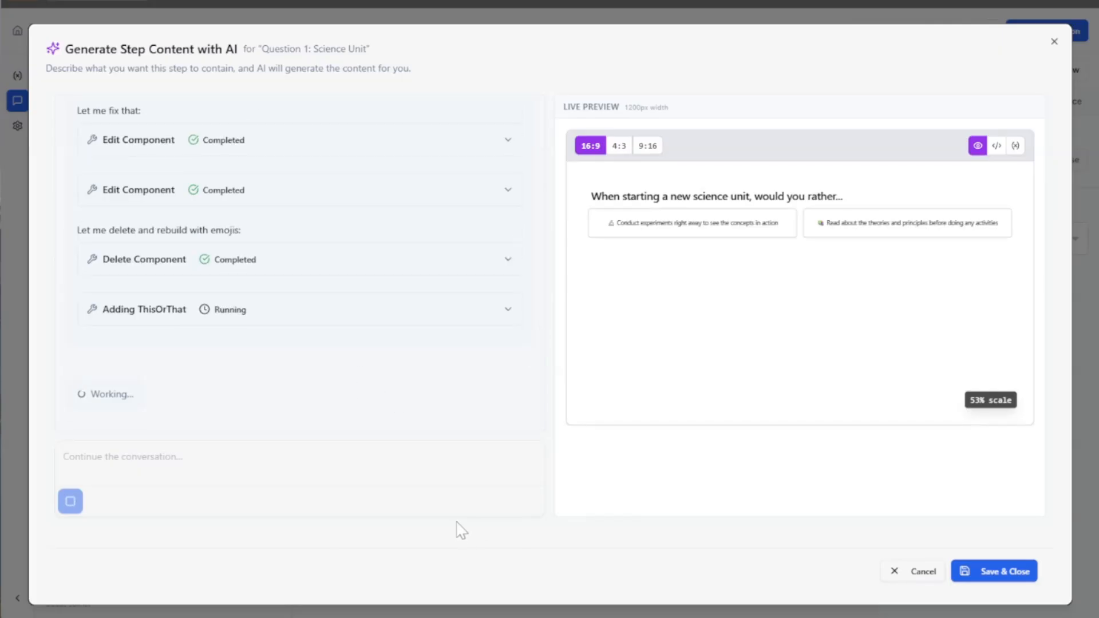
# Step: Save the generated content of the "Question 1: Science Unit" step and return to the step editor
pyautogui.click(876, 237)
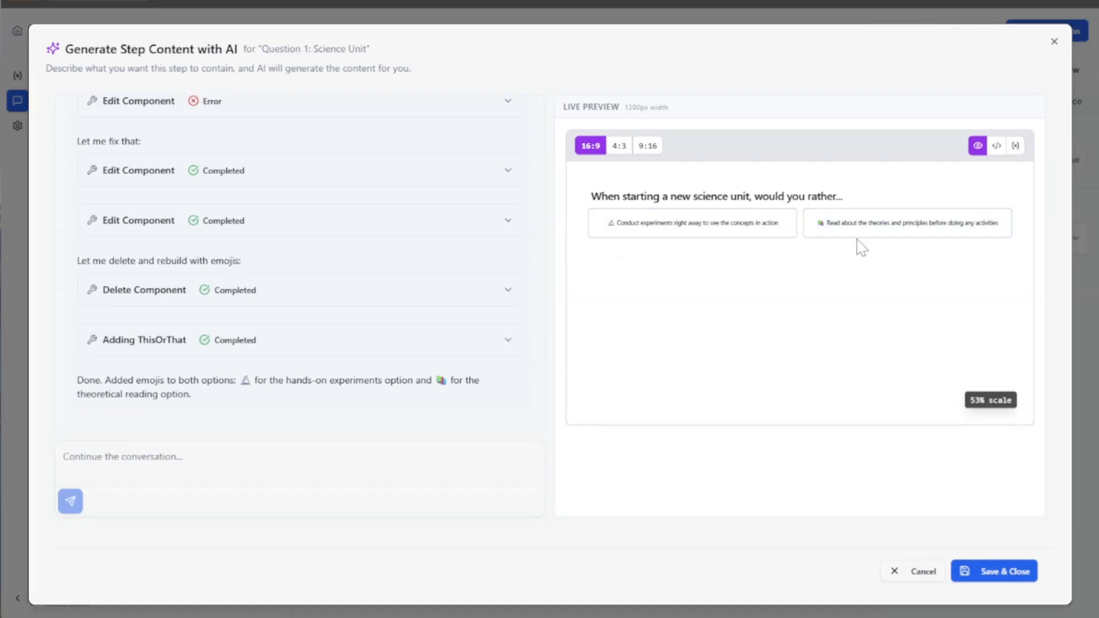
pyautogui.click(984, 571)
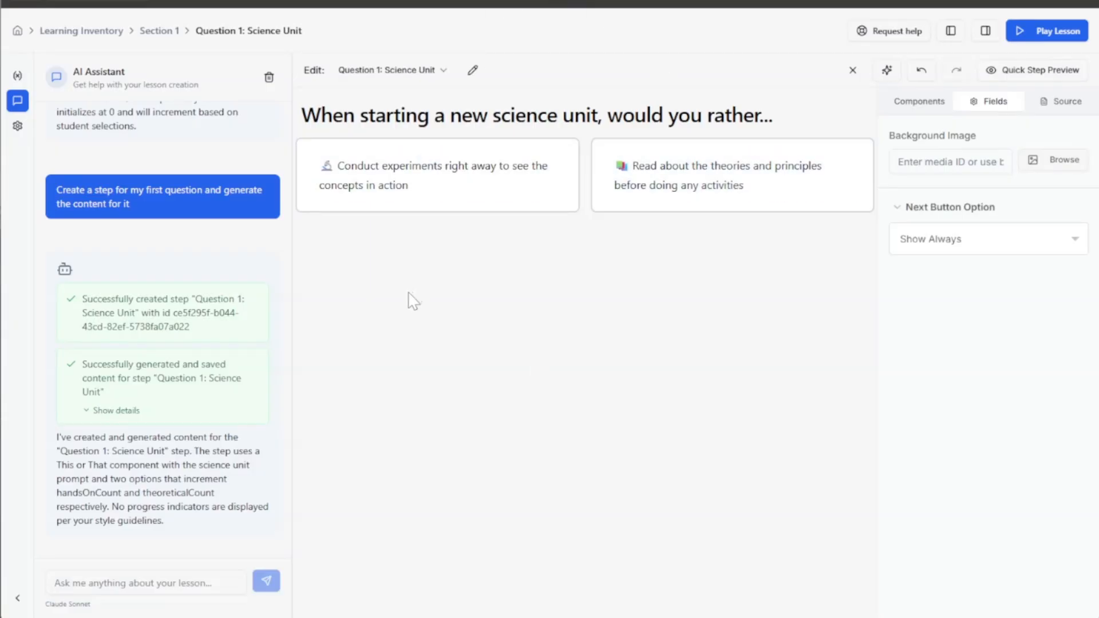
# Step: Give the "When starting a new science unit, would you rather..." heading a frame margin of 32px
pyautogui.click(636, 107)
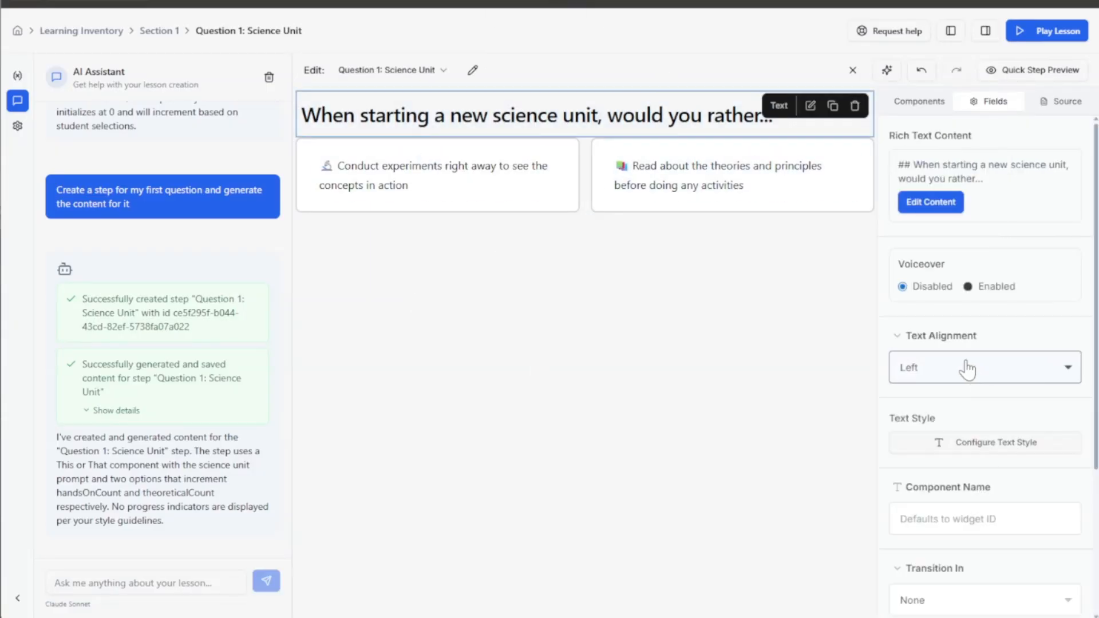
pyautogui.scroll(-4, 974, 381)
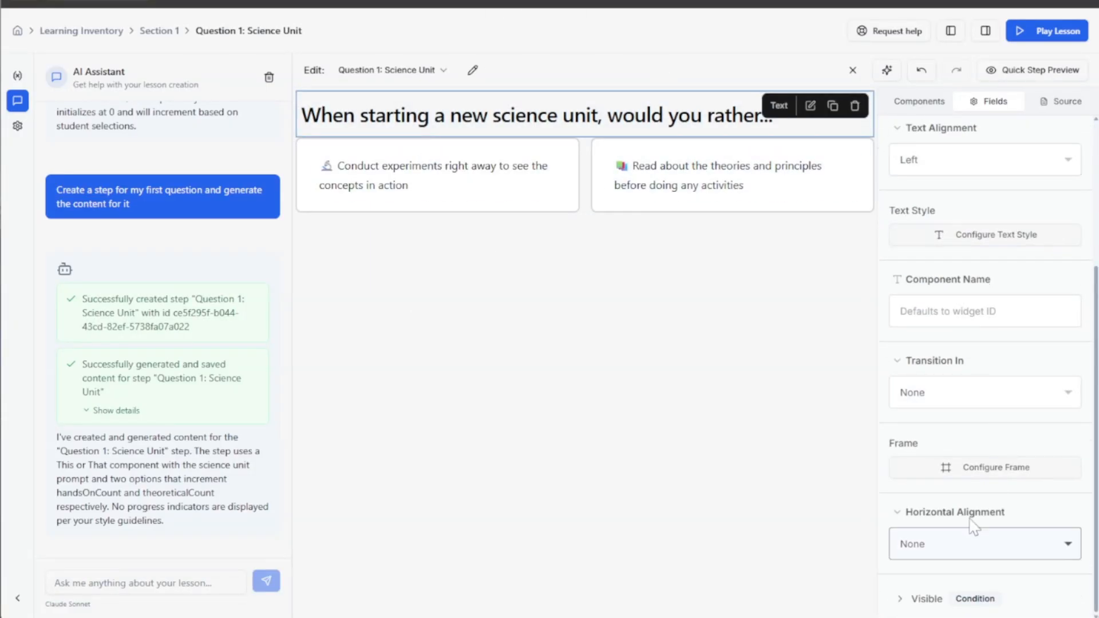
pyautogui.click(970, 468)
pyautogui.scroll(-3, 475, 452)
pyautogui.click(334, 438)
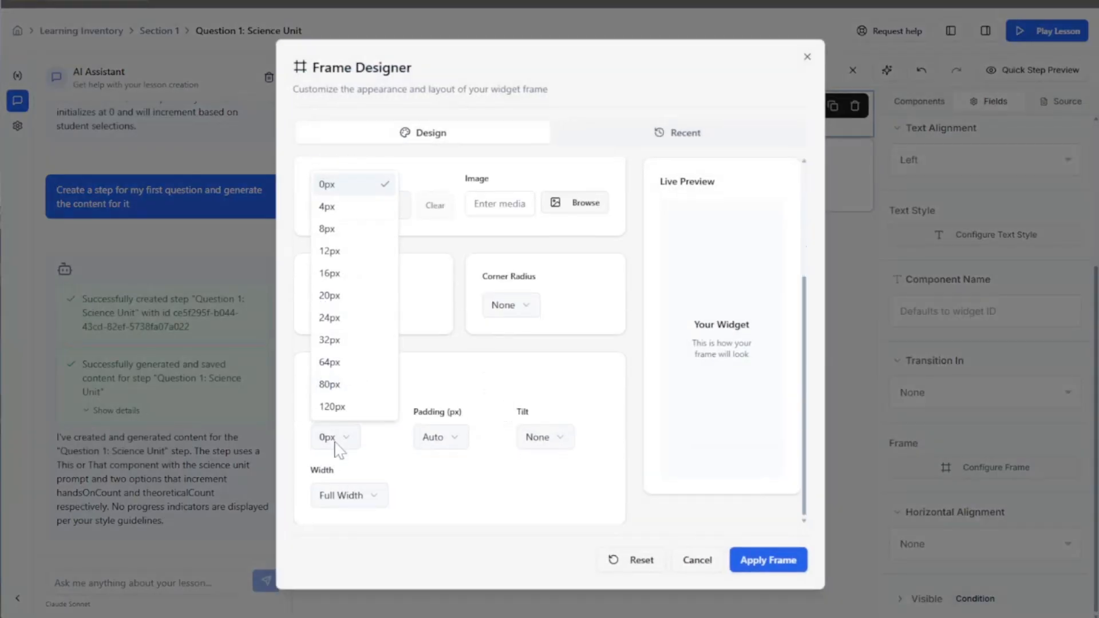
pyautogui.click(347, 349)
pyautogui.click(767, 564)
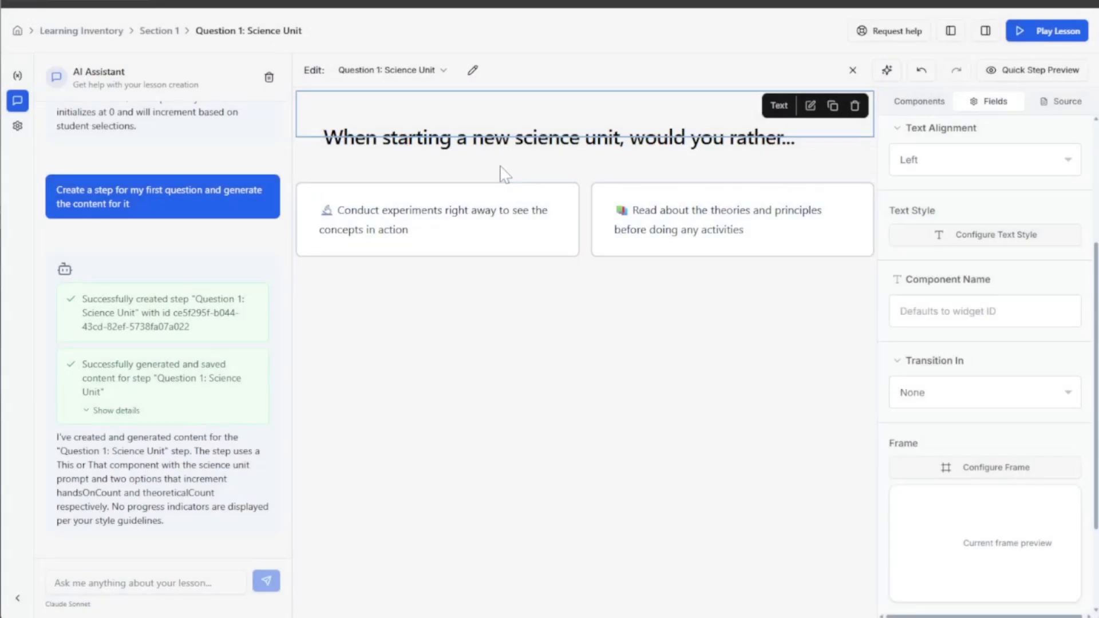
# Step: Give the ThisOrThat options component a frame margin of 64px
pyautogui.click(579, 195)
pyautogui.scroll(-1, 1031, 376)
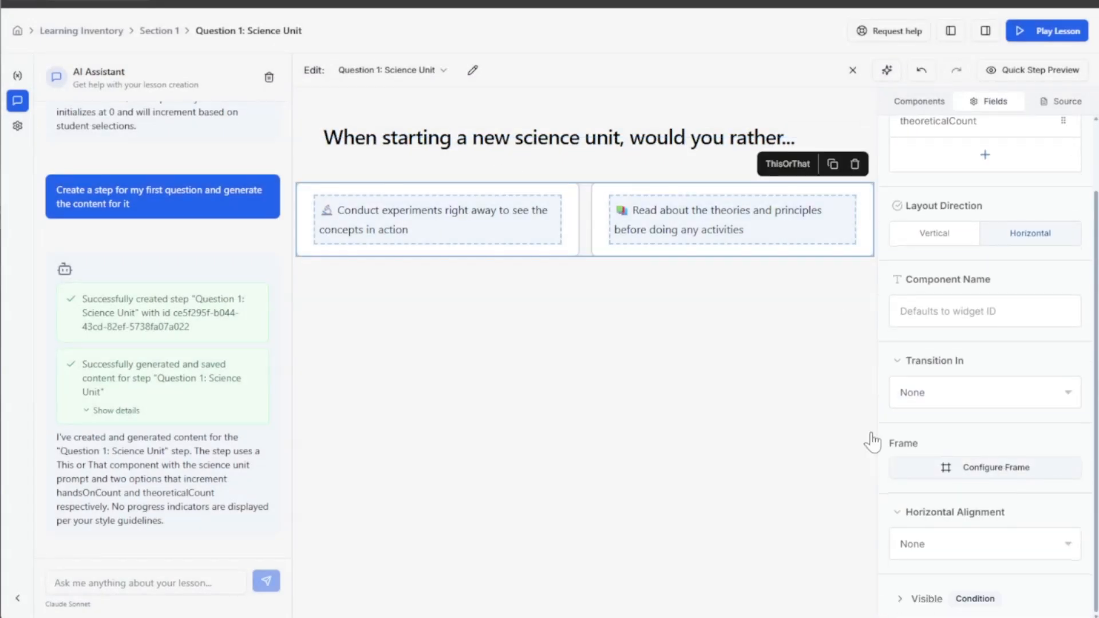
pyautogui.click(1005, 469)
pyautogui.scroll(-1, 403, 412)
pyautogui.scroll(-3, 403, 412)
pyautogui.click(337, 438)
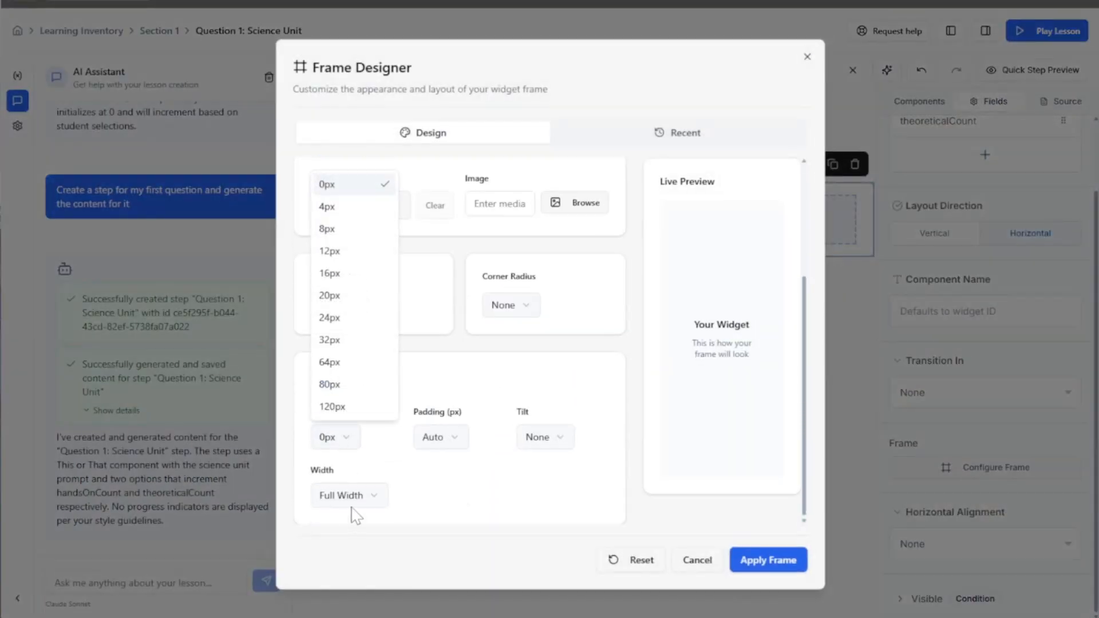
pyautogui.click(359, 369)
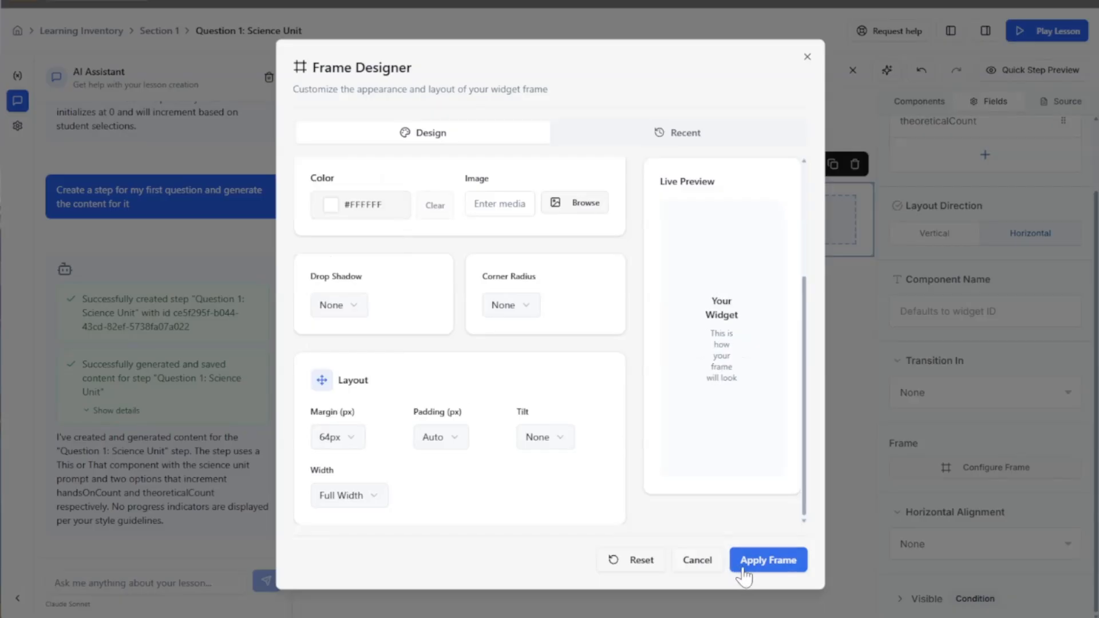
pyautogui.click(705, 567)
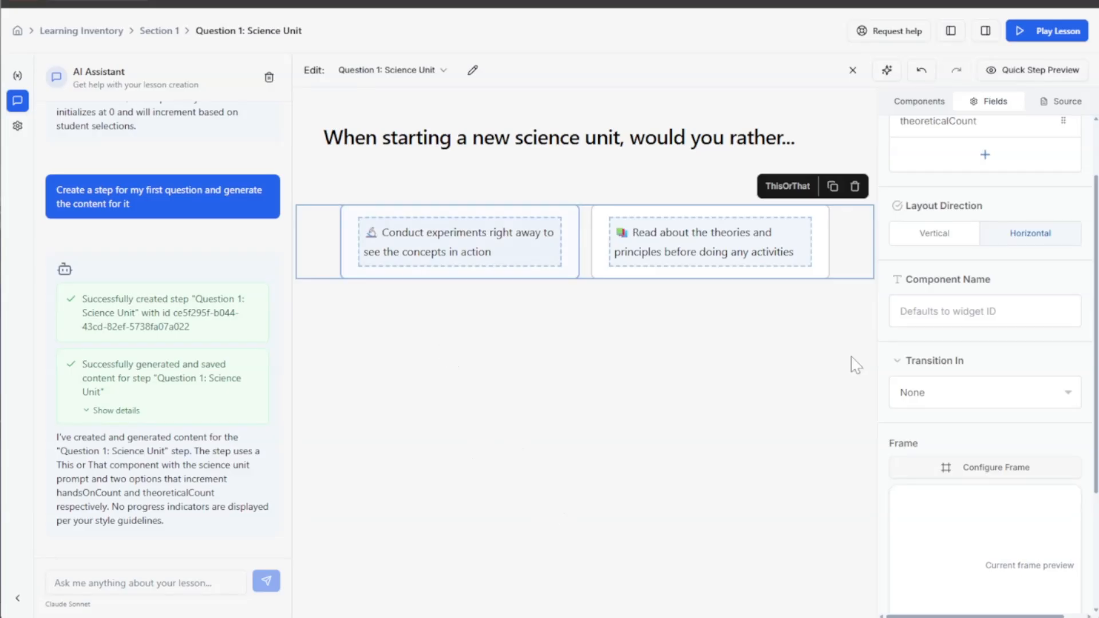
# Step: Add an AutoAdvance component below the ThisOrThat options of Question 1
pyautogui.click(916, 104)
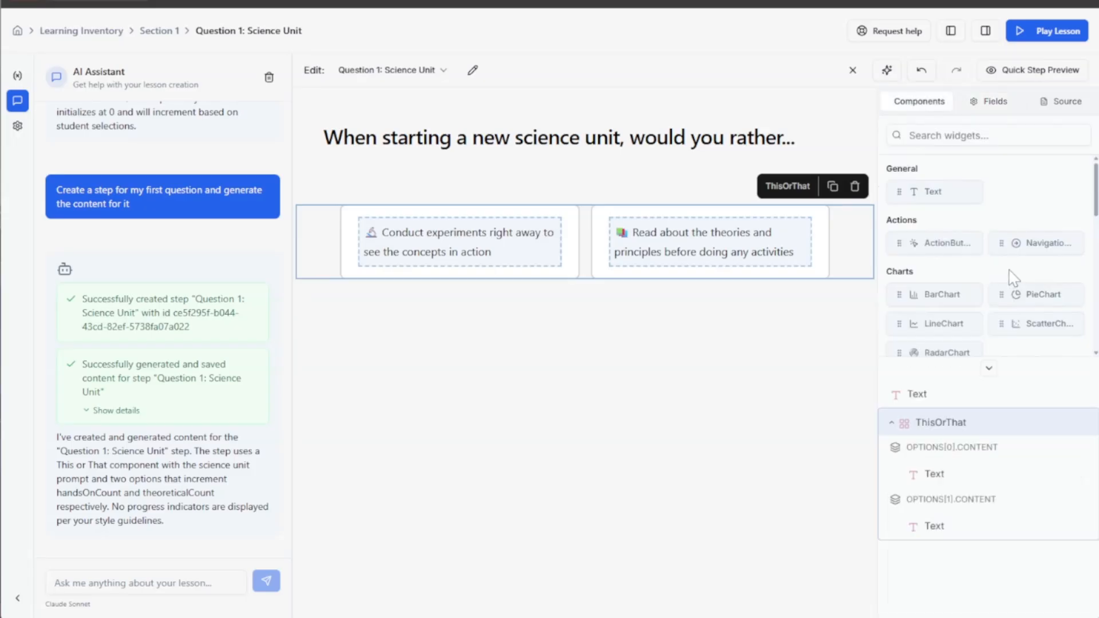
pyautogui.scroll(-4, 1014, 279)
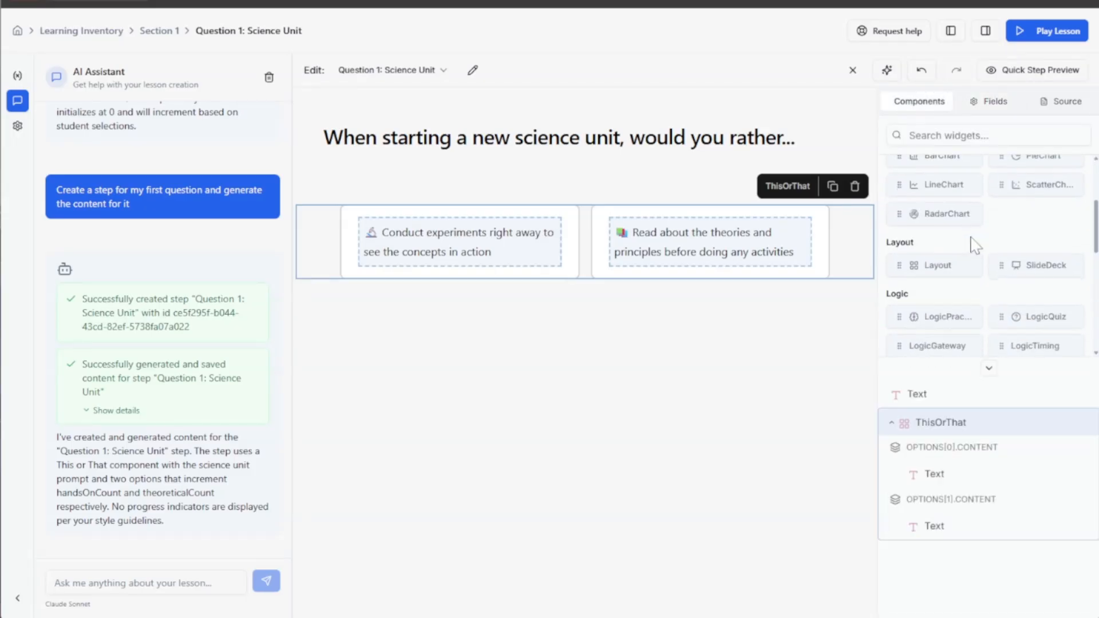
pyautogui.scroll(-1, 974, 246)
pyautogui.moveTo(942, 236); pyautogui.dragTo(606, 412)
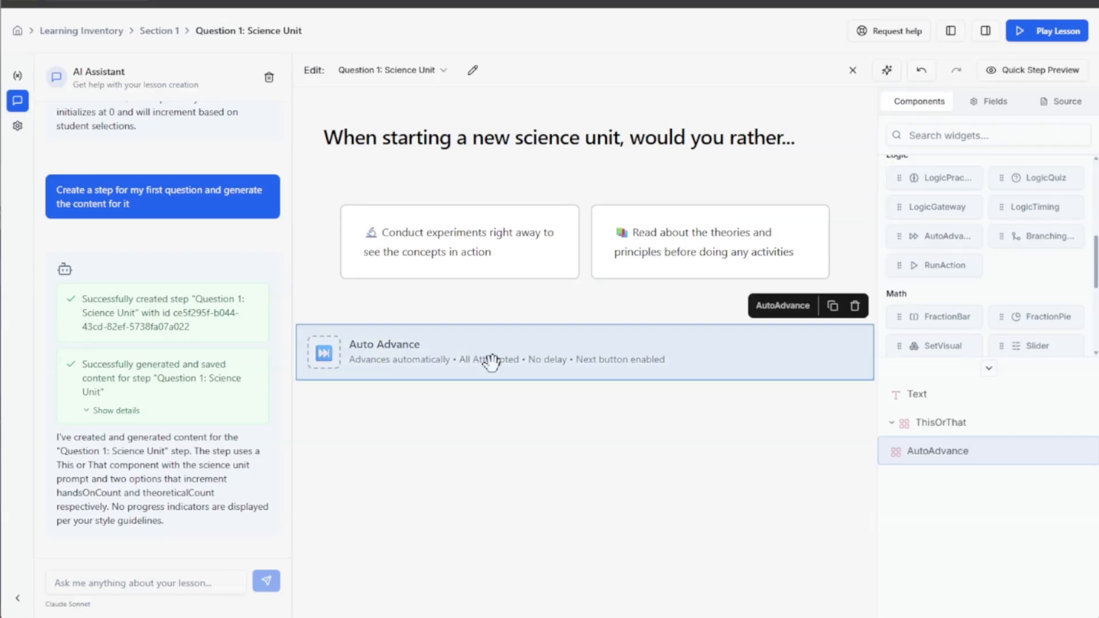
# Step: Set the AutoAdvance component's delay to 0.25 seconds and disable the Next button
pyautogui.click(996, 103)
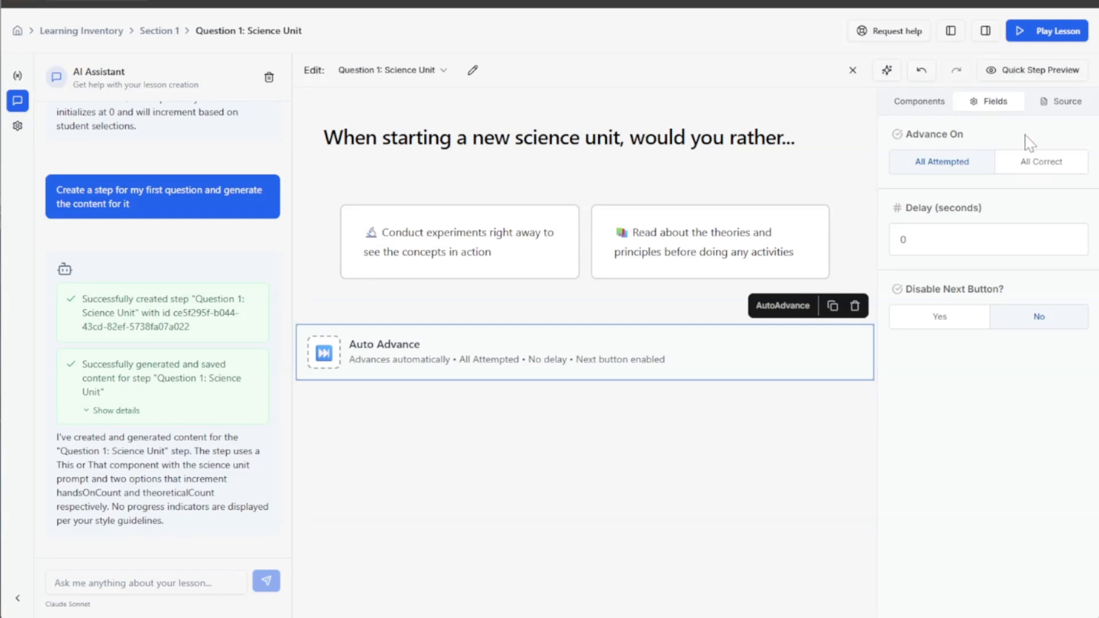
pyautogui.click(933, 240)
pyautogui.write('.25')
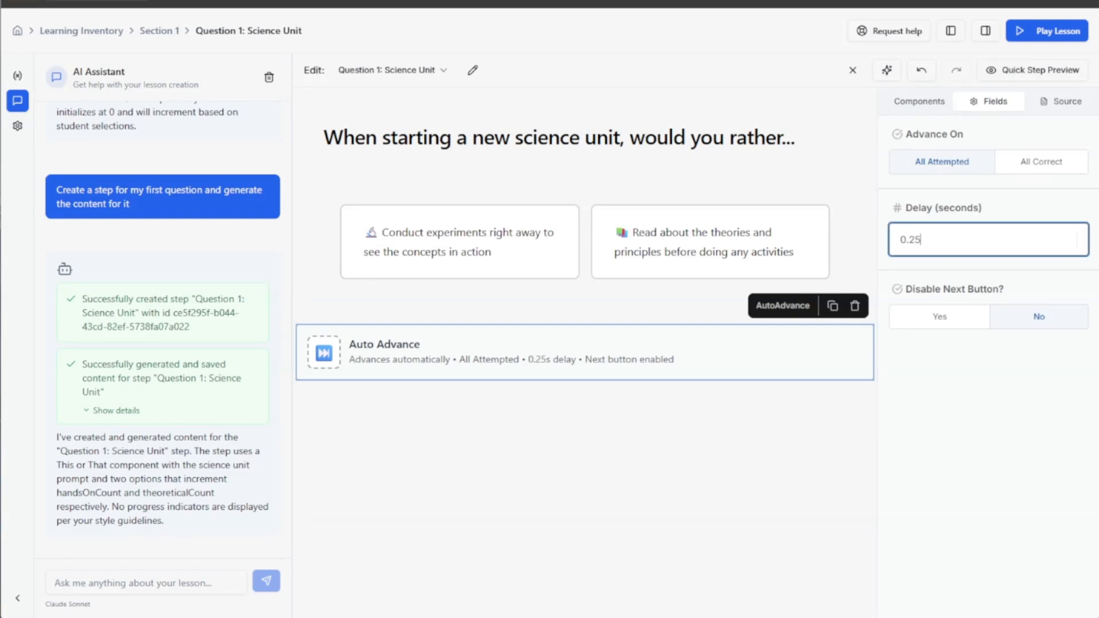
pyautogui.click(941, 317)
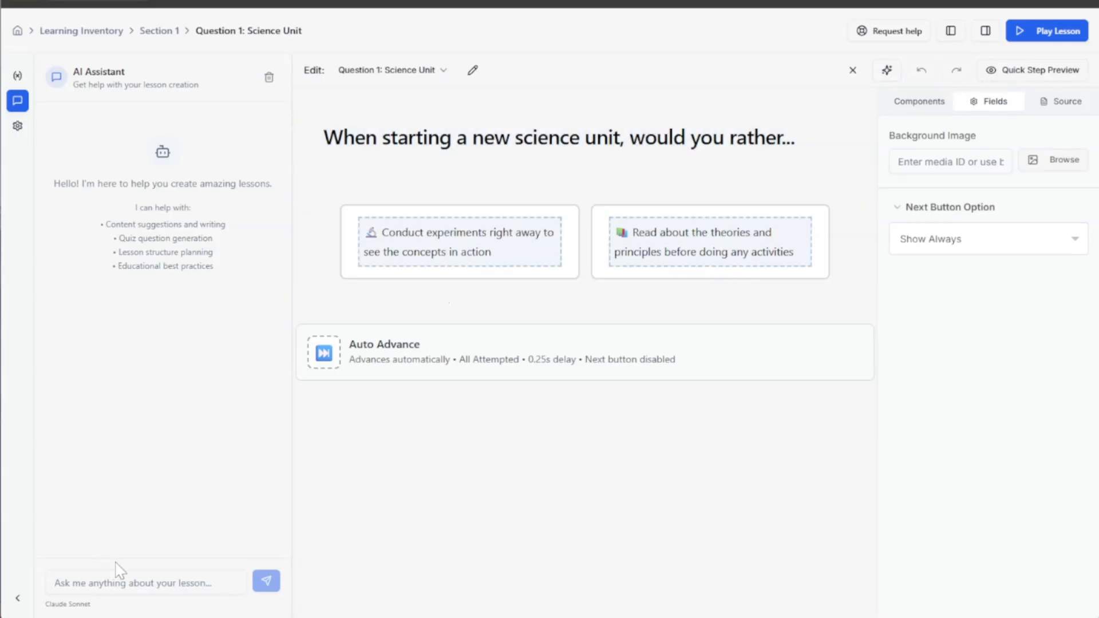
# Step: Ask the AI Assistant to duplicate the first question and edit it for the second question, keeping the existing format from question 1
pyautogui.click(145, 583)
pyautogui.write('Duplicate the')
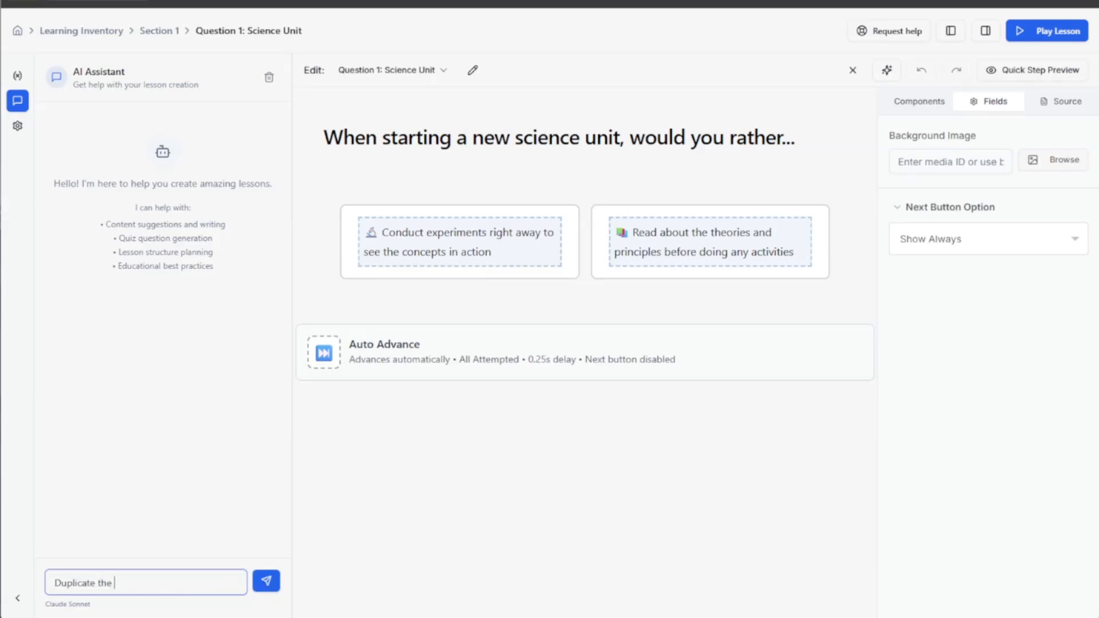
pyautogui.write(' first question')
pyautogui.write(' and then edit for thew se')
pyautogui.write('cond questio')
pyautogui.write('n.')
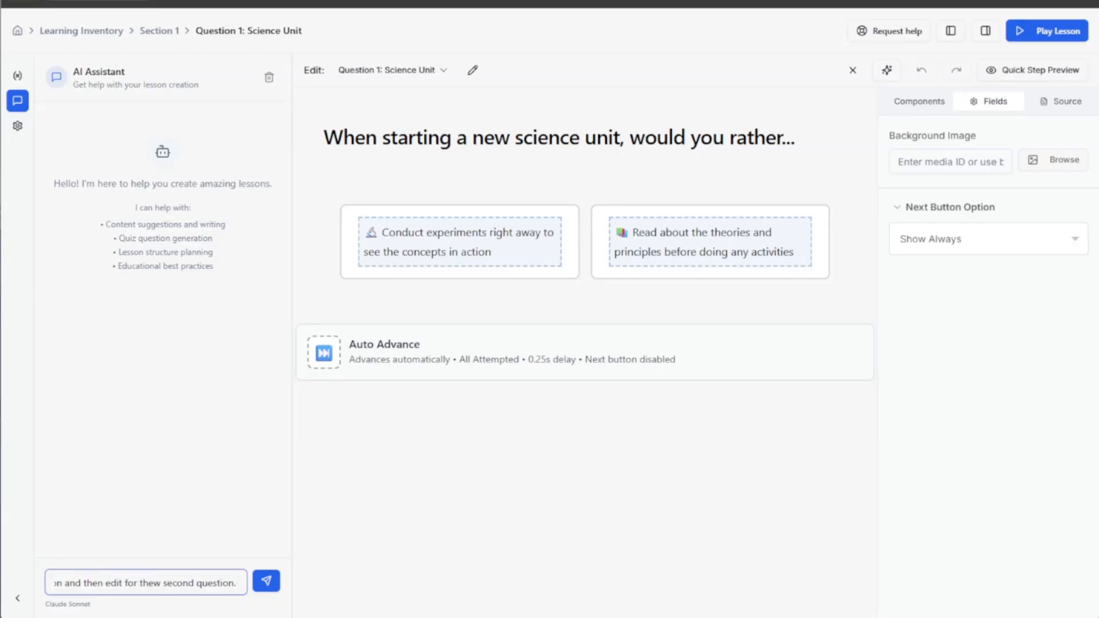
pyautogui.write(' Make sure to')
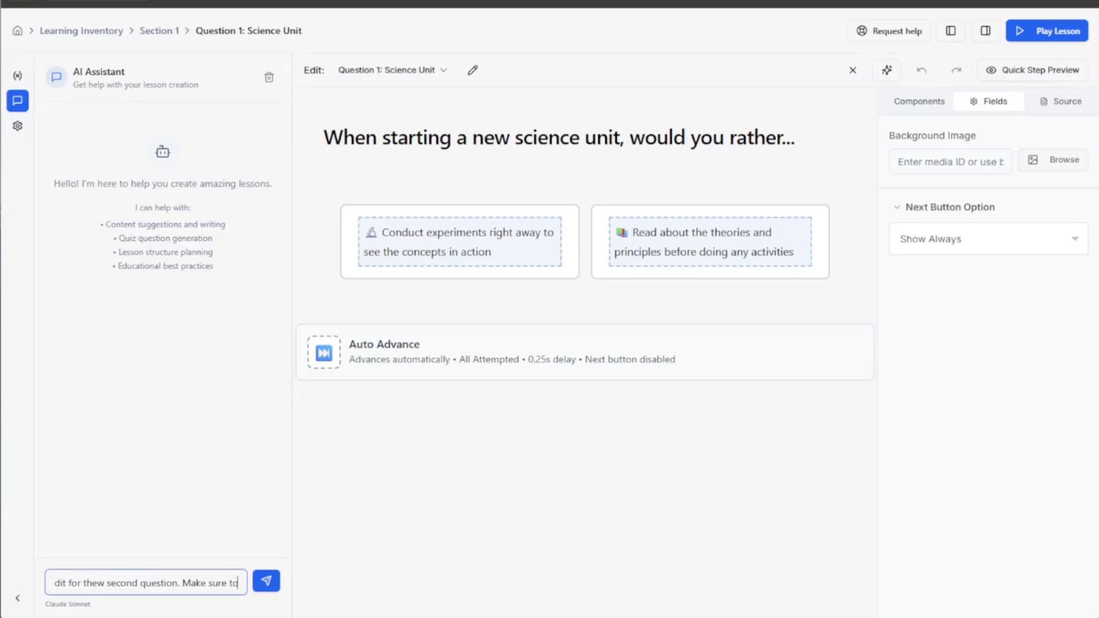
pyautogui.write(' keep the existing format from question 1')
pyautogui.press('Return')
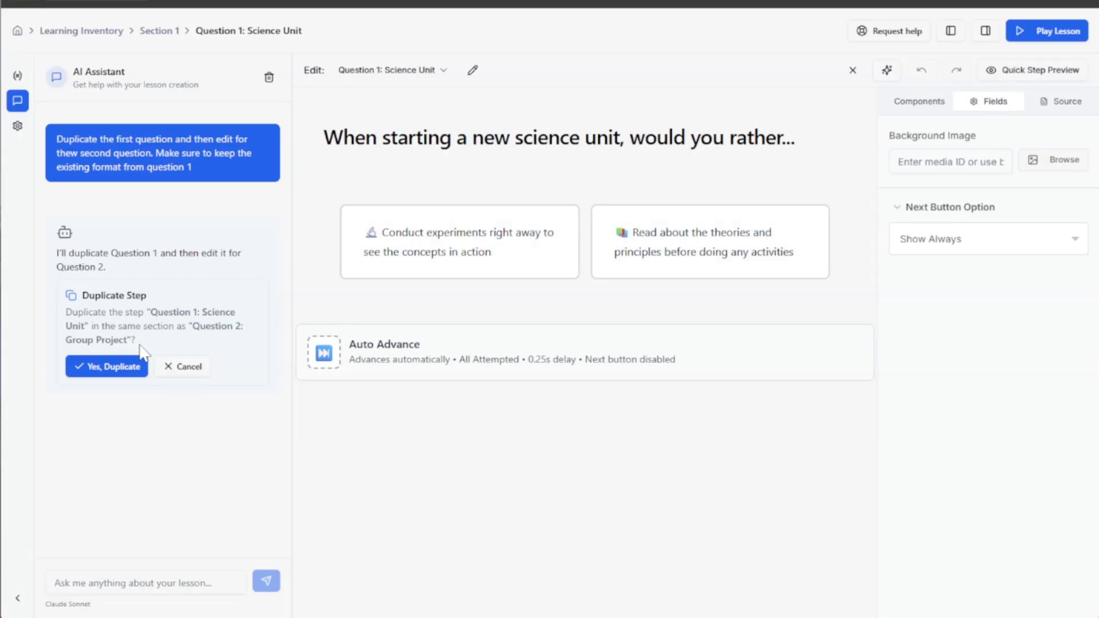
# Step: Approve the duplicate step "Question 2: Group Project", then generate and save its content
pyautogui.click(122, 369)
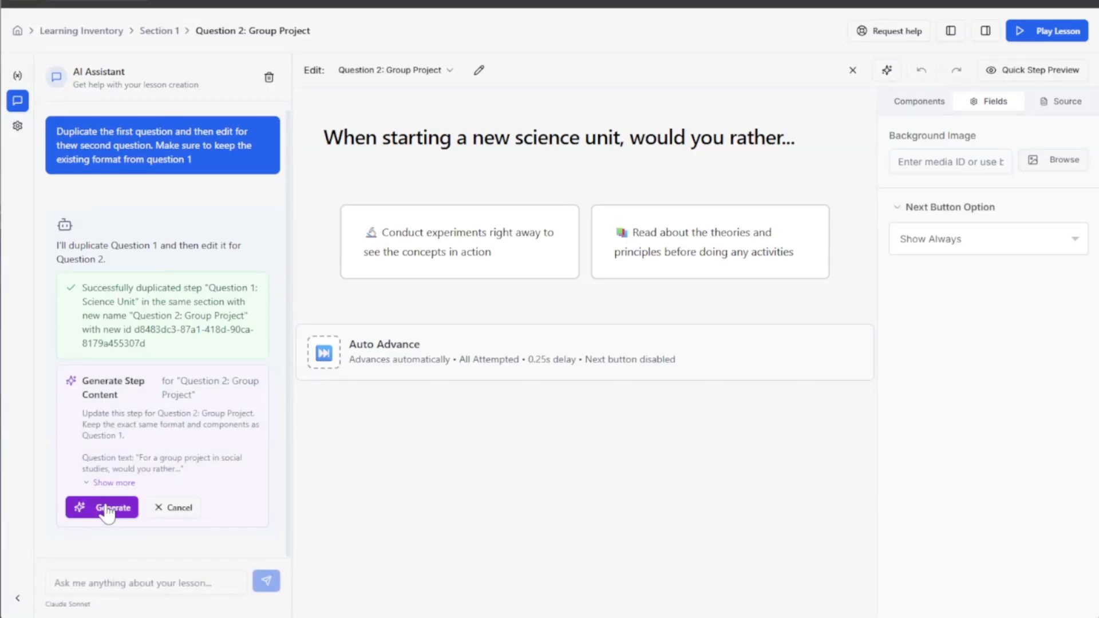
pyautogui.click(107, 512)
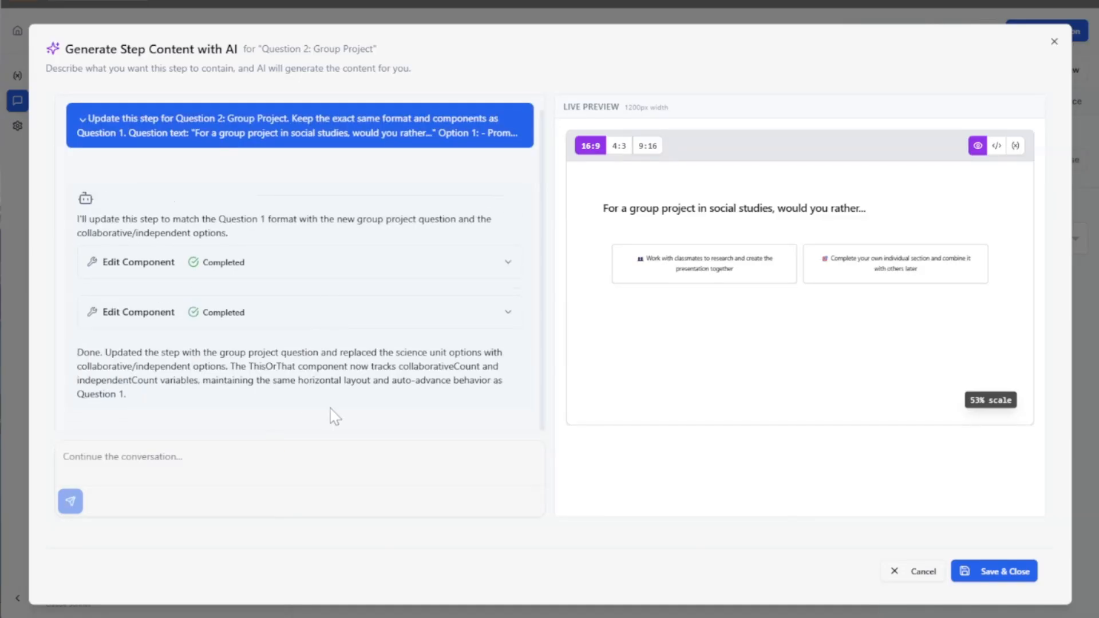
pyautogui.click(997, 575)
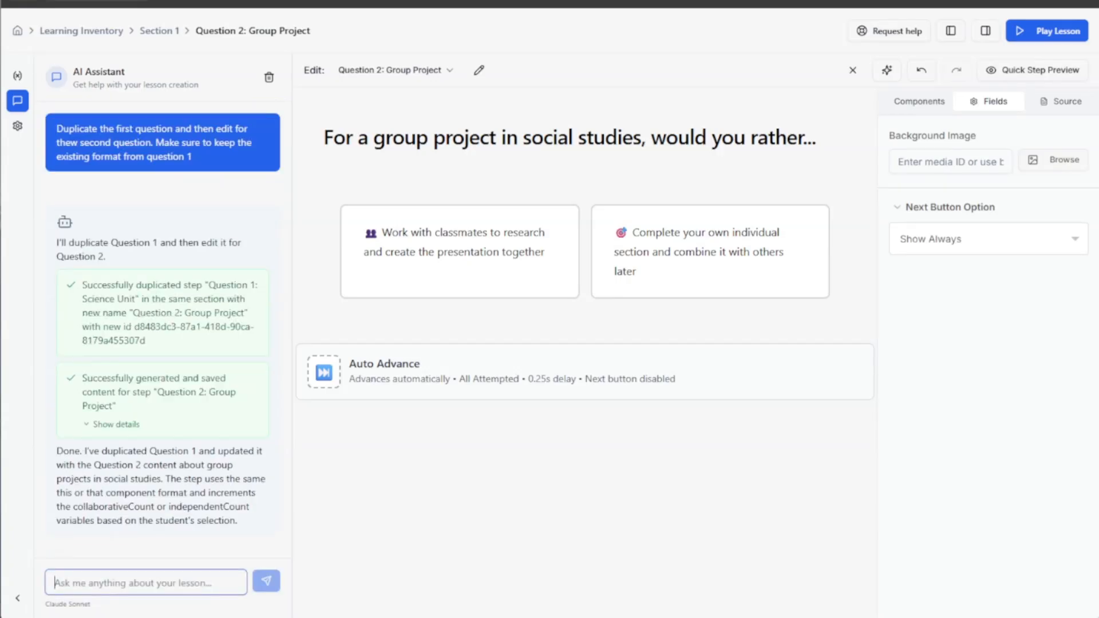
# Step: Ask the AI Assistant to "Create the rest of the questions in the same way", confirming all seven step duplications and content generations
pyautogui.write('Create the rest of the questions in the same way')
pyautogui.press('Return')
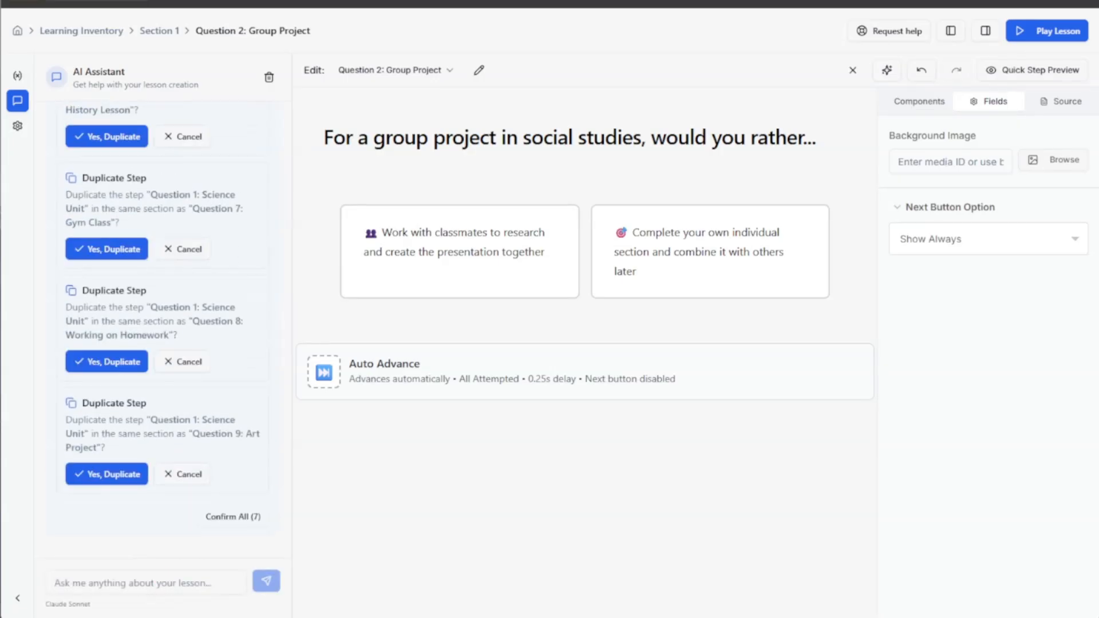
pyautogui.click(215, 519)
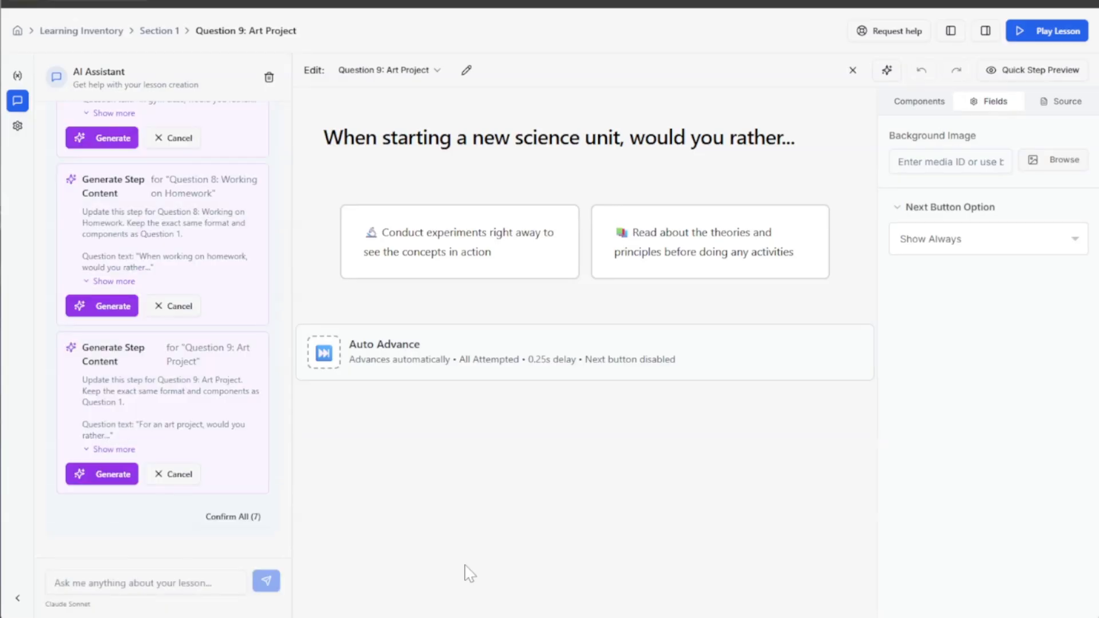
pyautogui.click(215, 523)
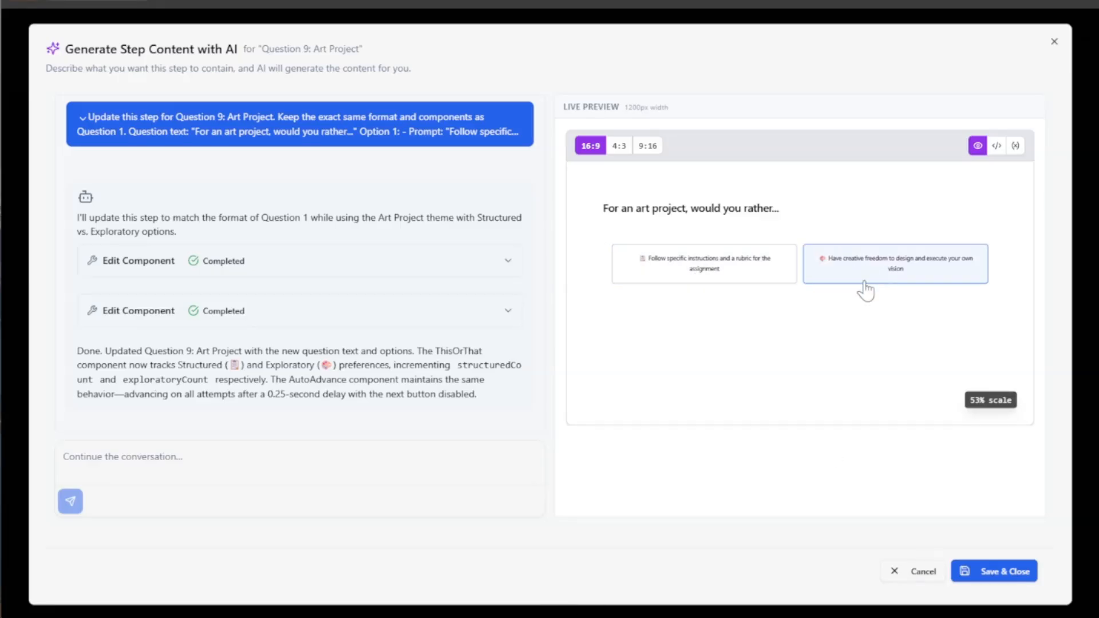
# Step: Save the generated content of the remaining question steps, working back from "Question 9: Art Project"
pyautogui.click(997, 572)
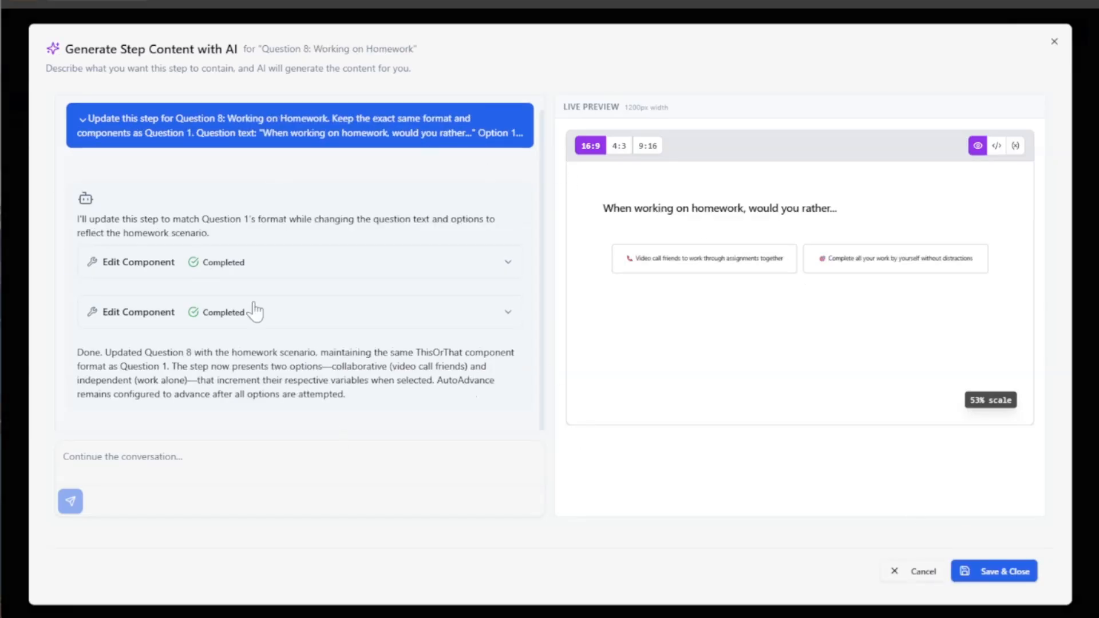
pyautogui.click(996, 572)
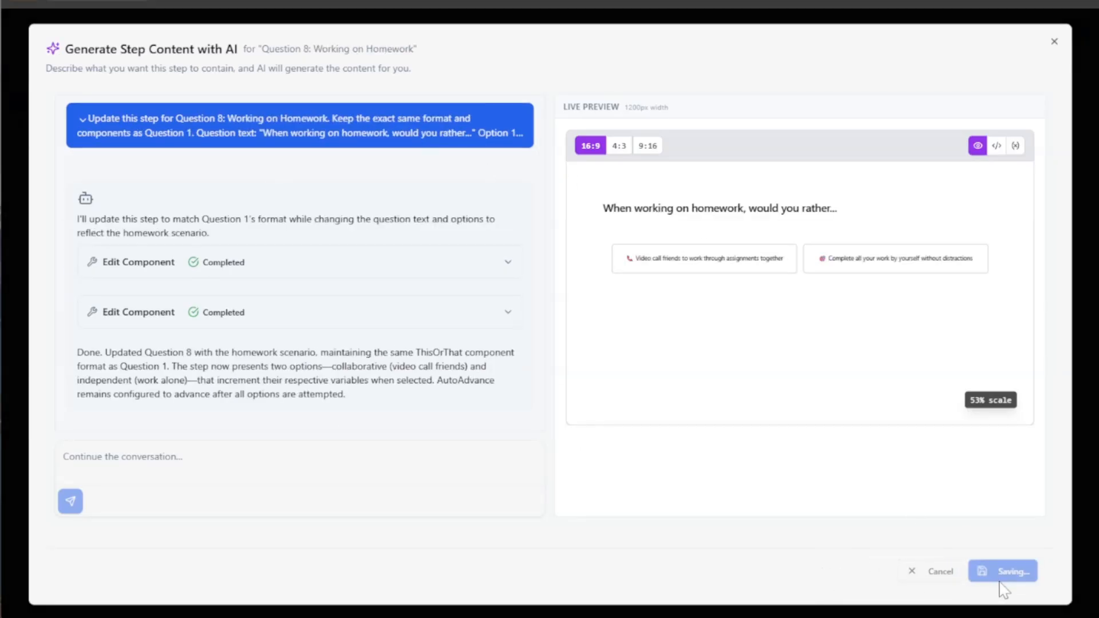
pyautogui.click(999, 574)
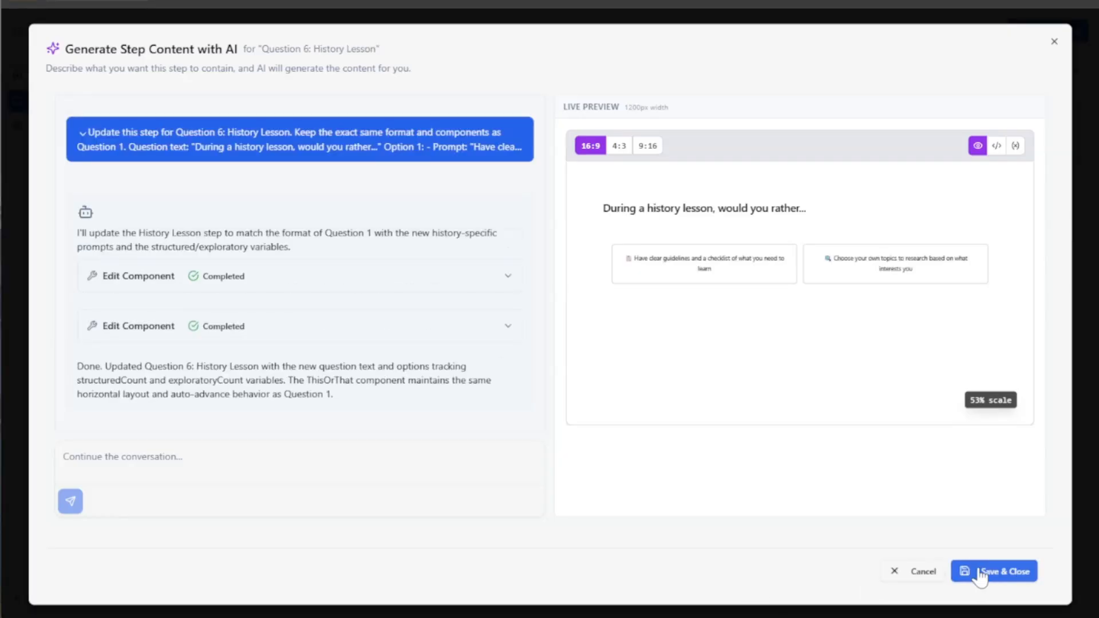
pyautogui.click(982, 572)
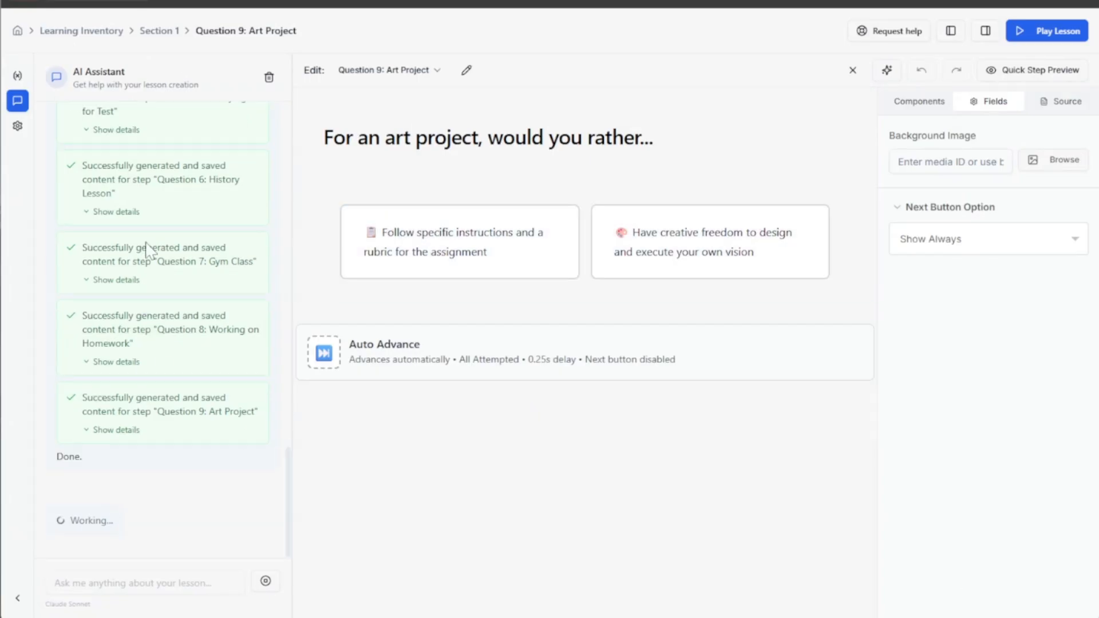
# Step: Check the order of the question steps in Section 1 and return to the lesson's list view
pyautogui.click(406, 71)
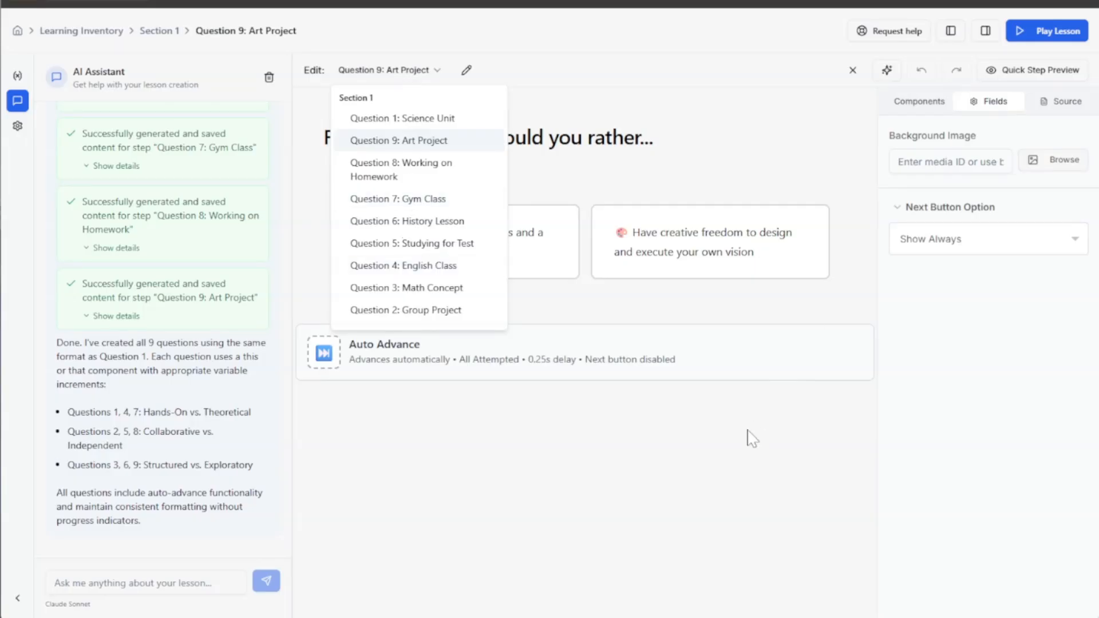
pyautogui.click(706, 496)
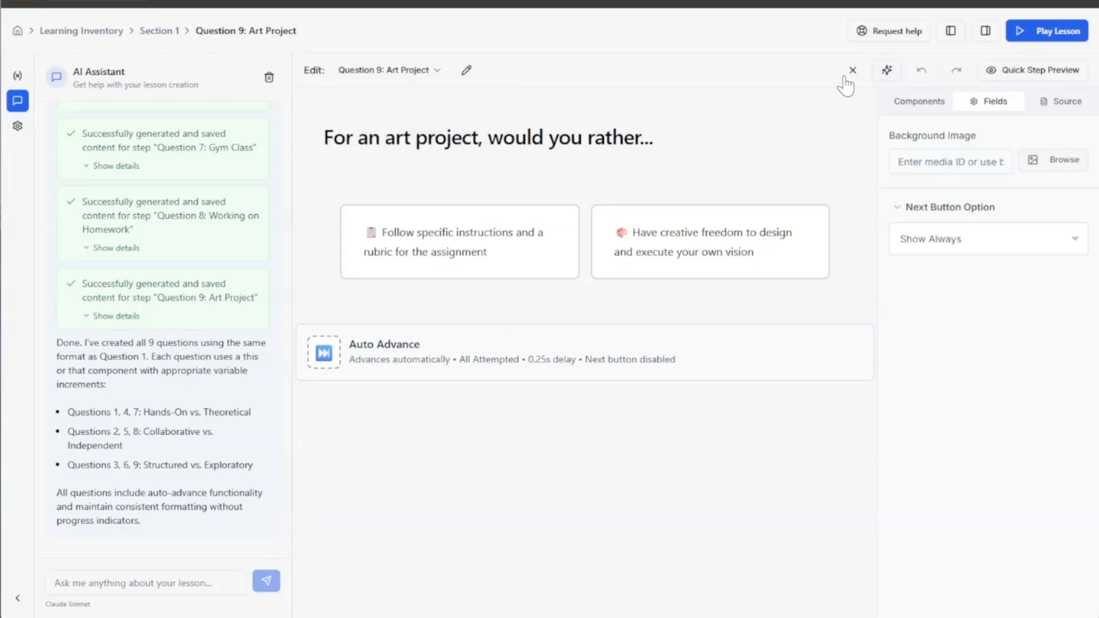
pyautogui.click(852, 71)
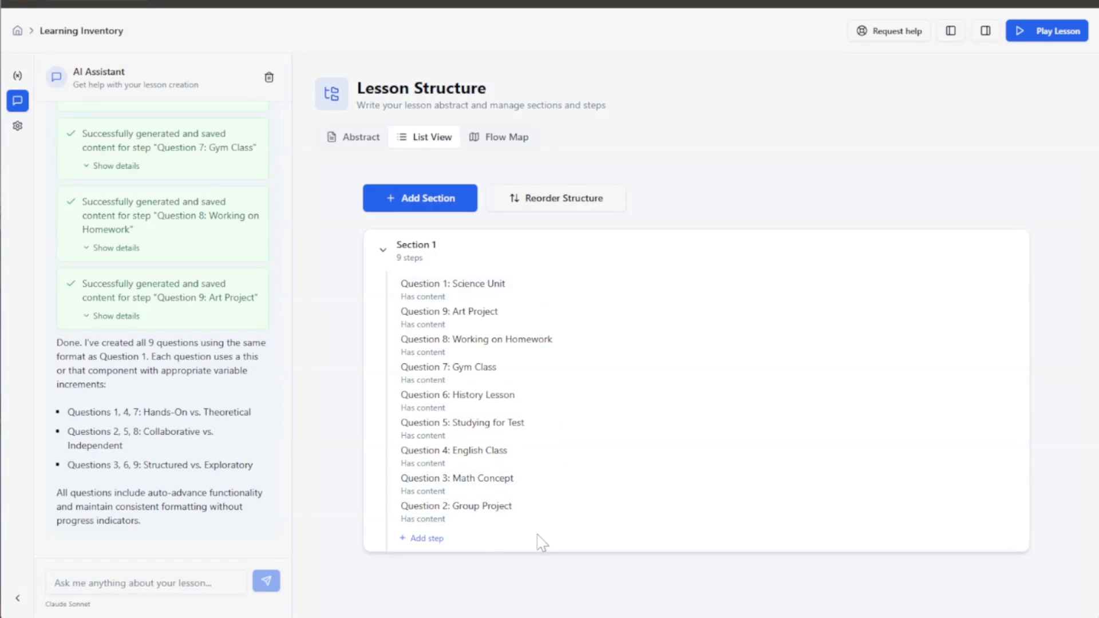
# Step: Ask the AI Assistant to "Reorder the steps" and approve the new Section 1 order from Question 1 through Question 9
pyautogui.click(55, 582)
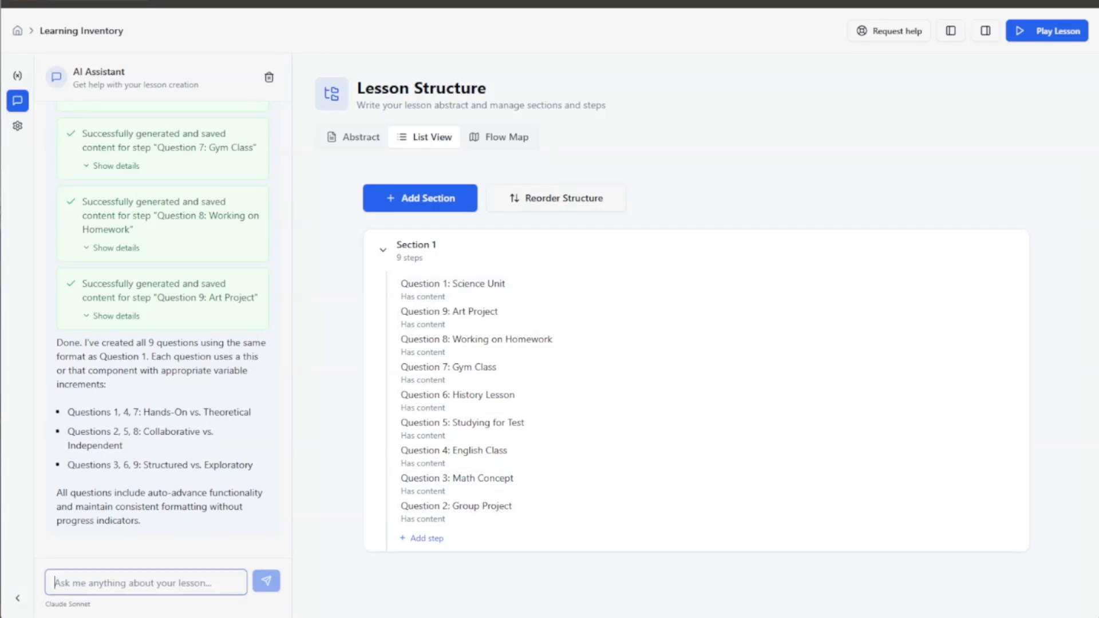
pyautogui.write('Reor')
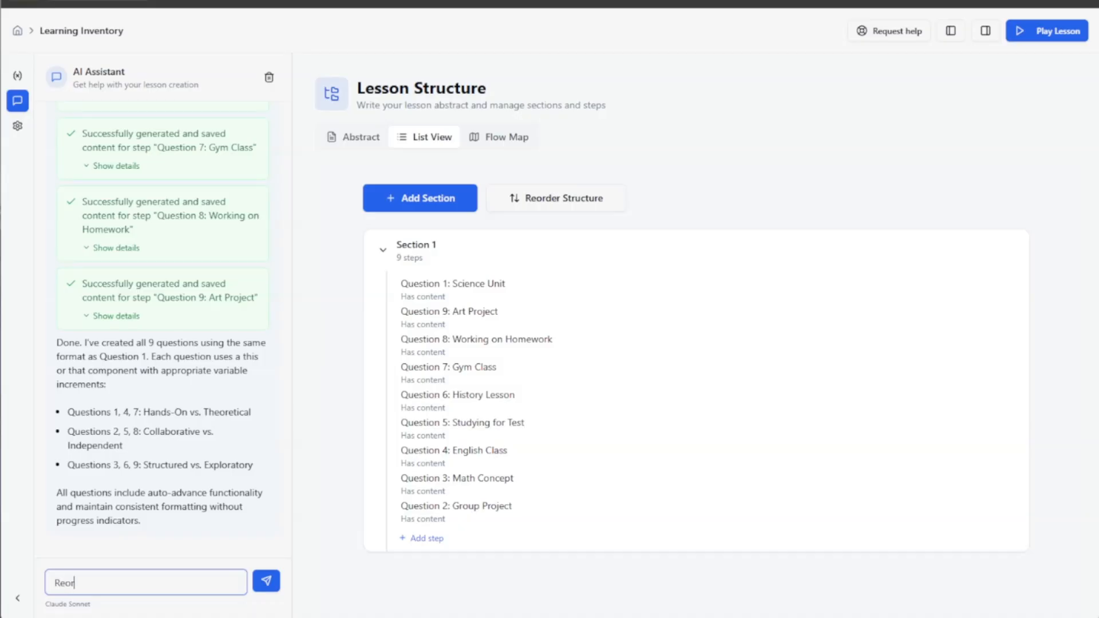
pyautogui.write('der the steps')
pyautogui.press('Return')
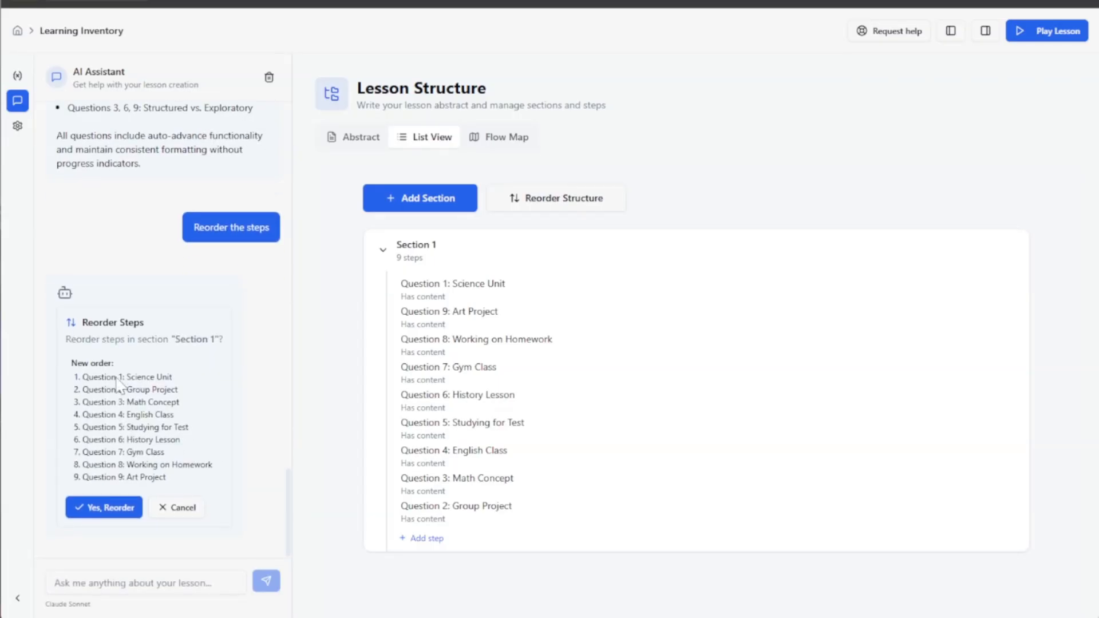
pyautogui.click(88, 511)
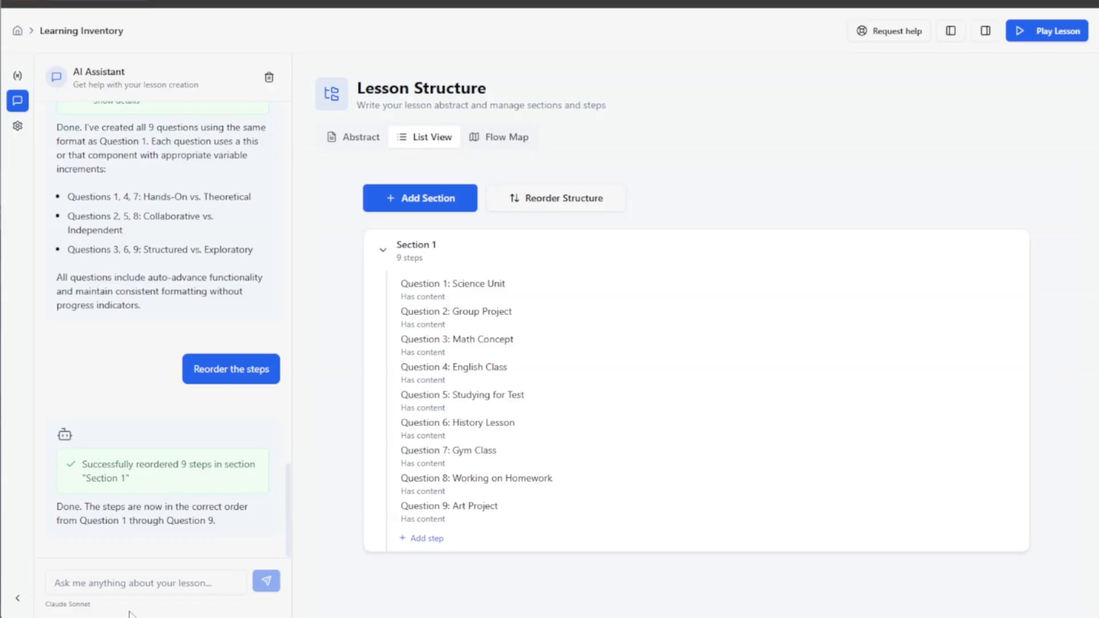
# Step: Ask the AI Assistant for a results step with a radar chart of the 6 variables, each value 1+ the variable, and save its generated content
pyautogui.click(146, 583)
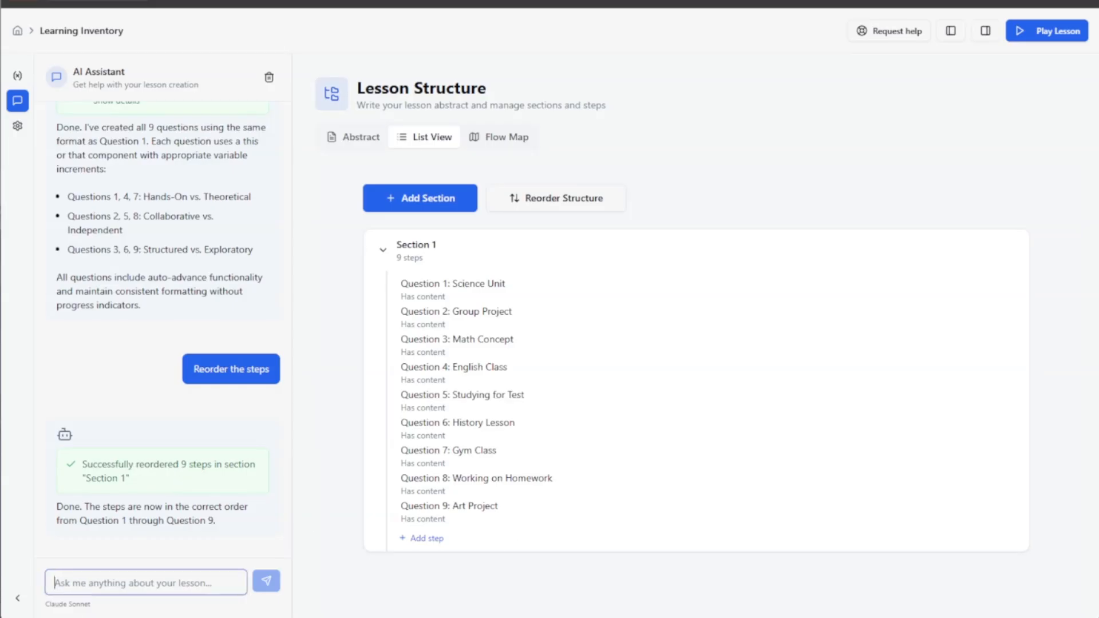
pyautogui.write('Create one more step for my results')
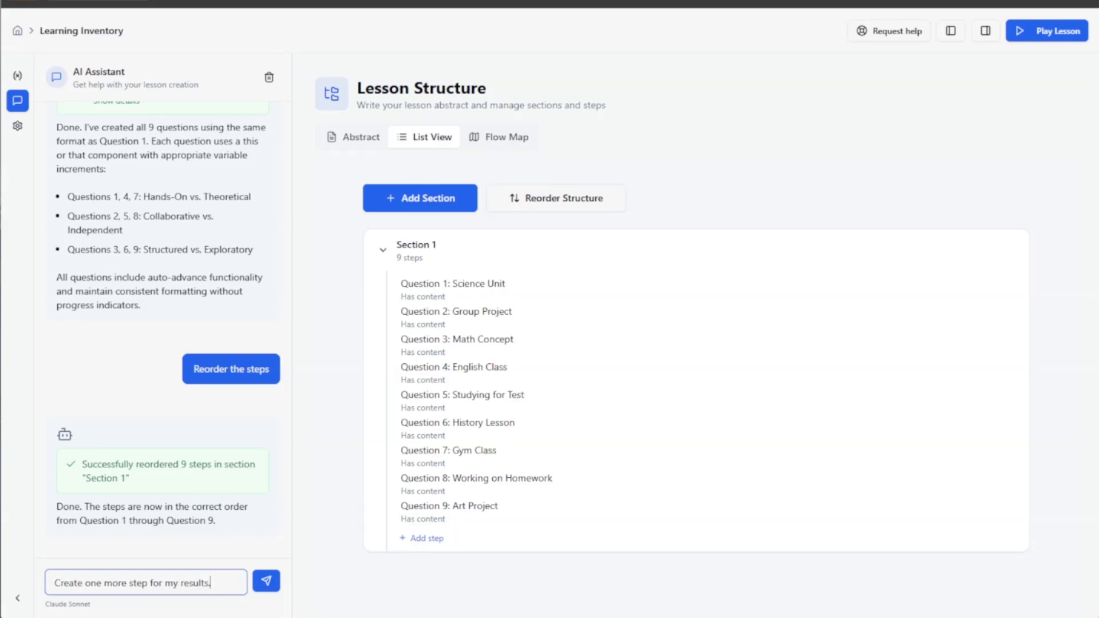
pyautogui.write('. Create a r')
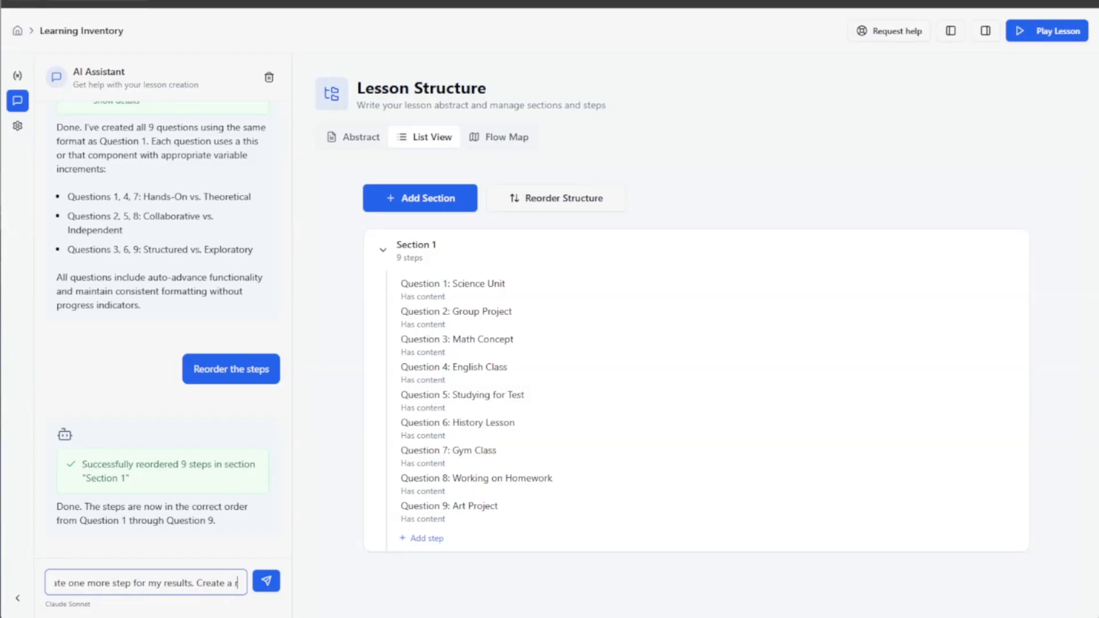
pyautogui.write('adar chart w')
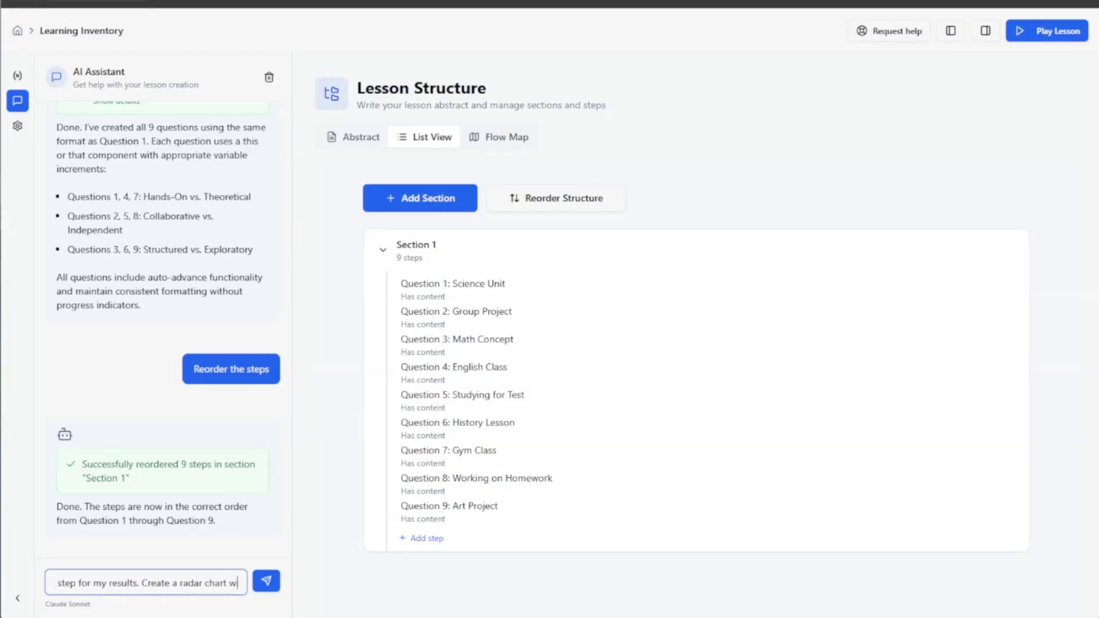
pyautogui.write('ith my 6 variables.')
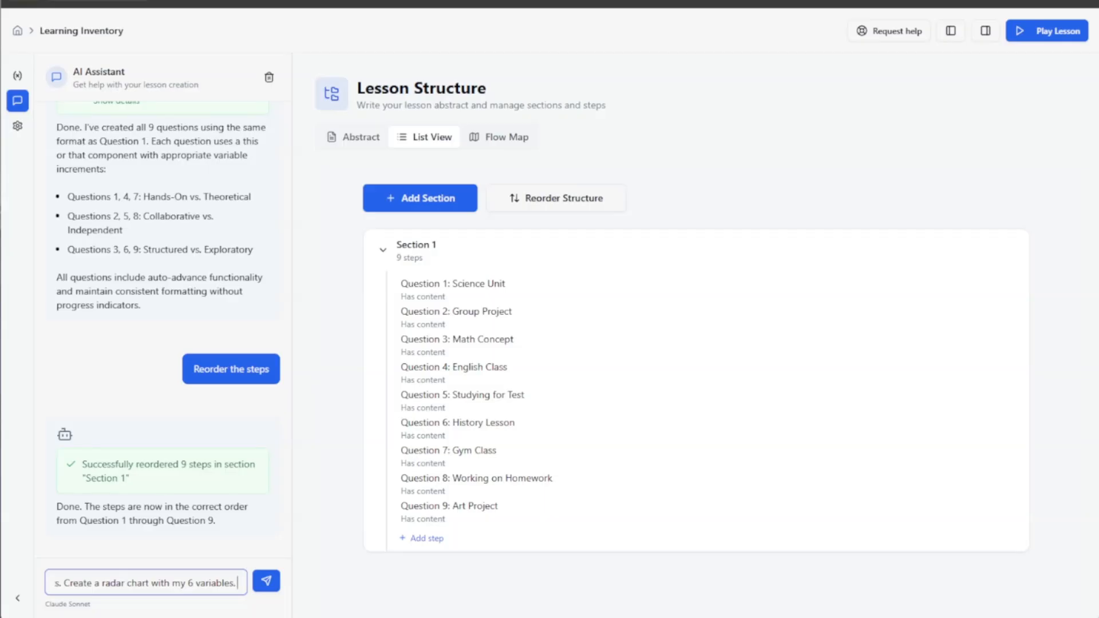
pyautogui.write("Let's")
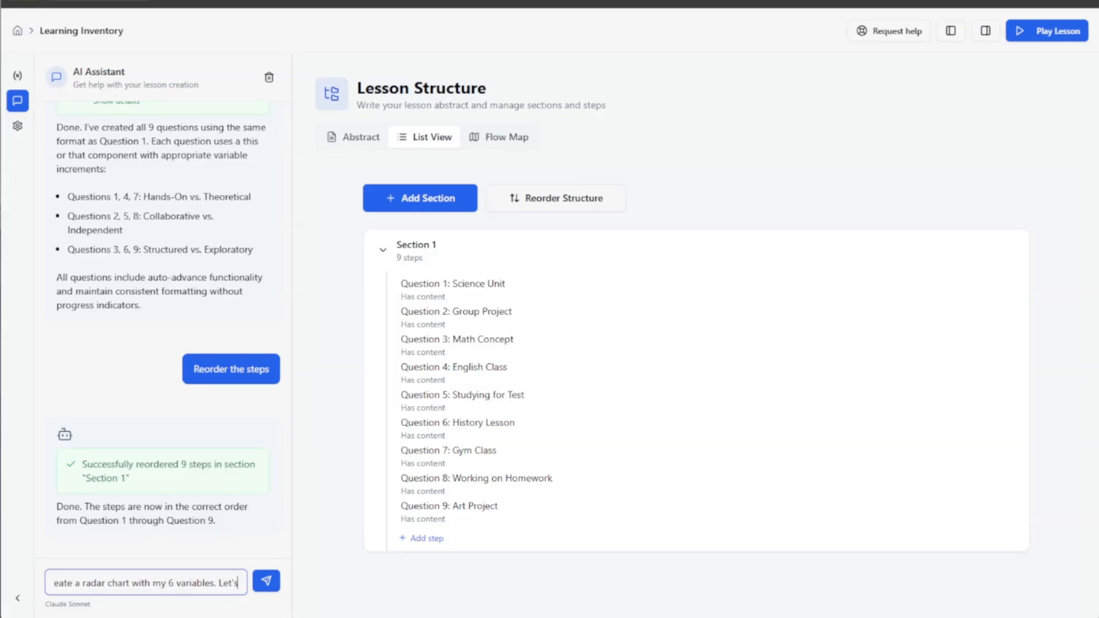
pyautogui.write(' always have the value of the item to be 1+ the variable')
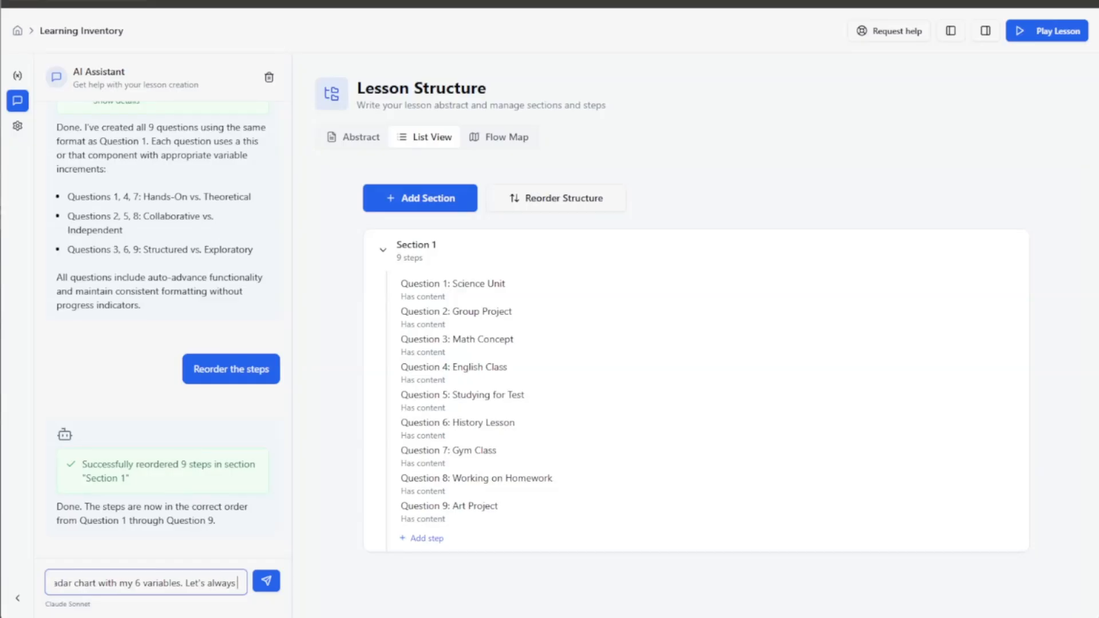
pyautogui.press('Return')
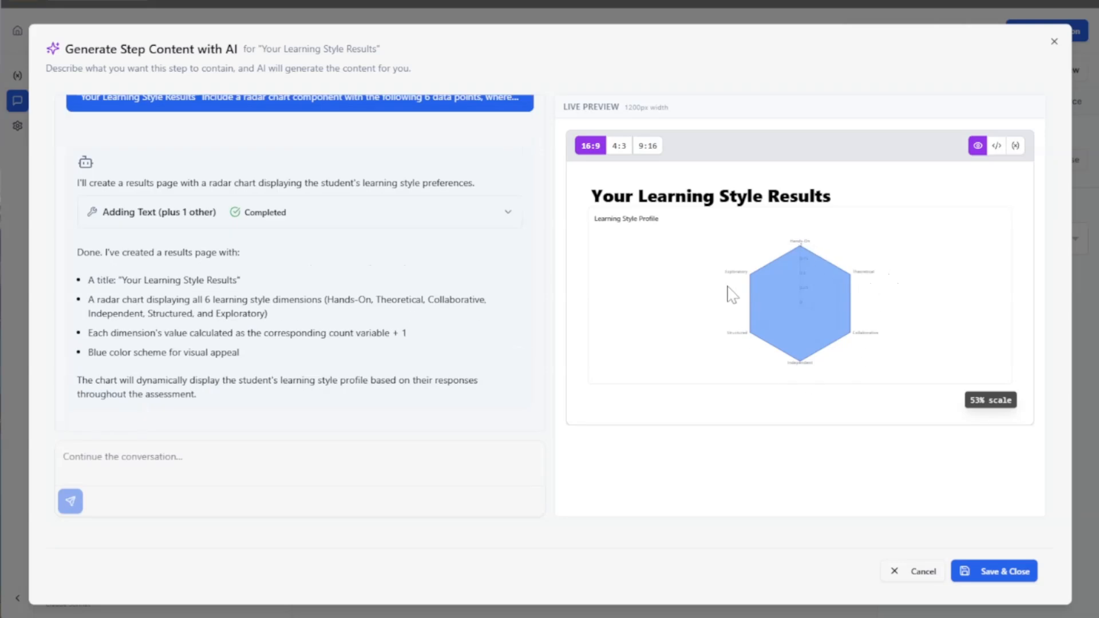
pyautogui.click(1001, 575)
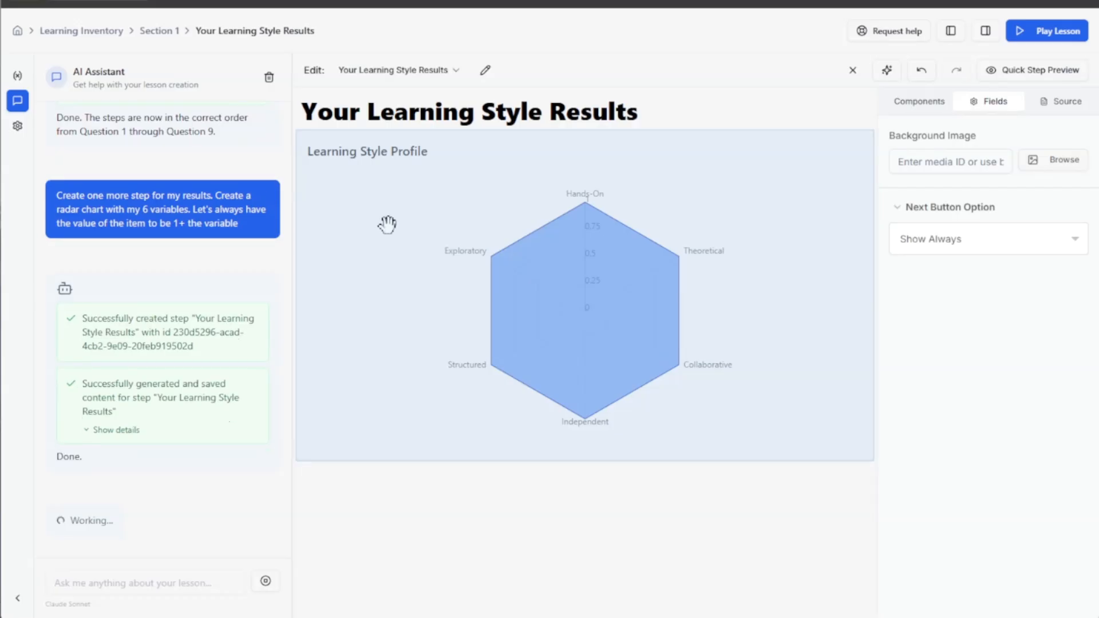
# Step: Inspect the radar chart's data points, including the Hands-On numeric expression, and its remaining field settings
pyautogui.click(387, 225)
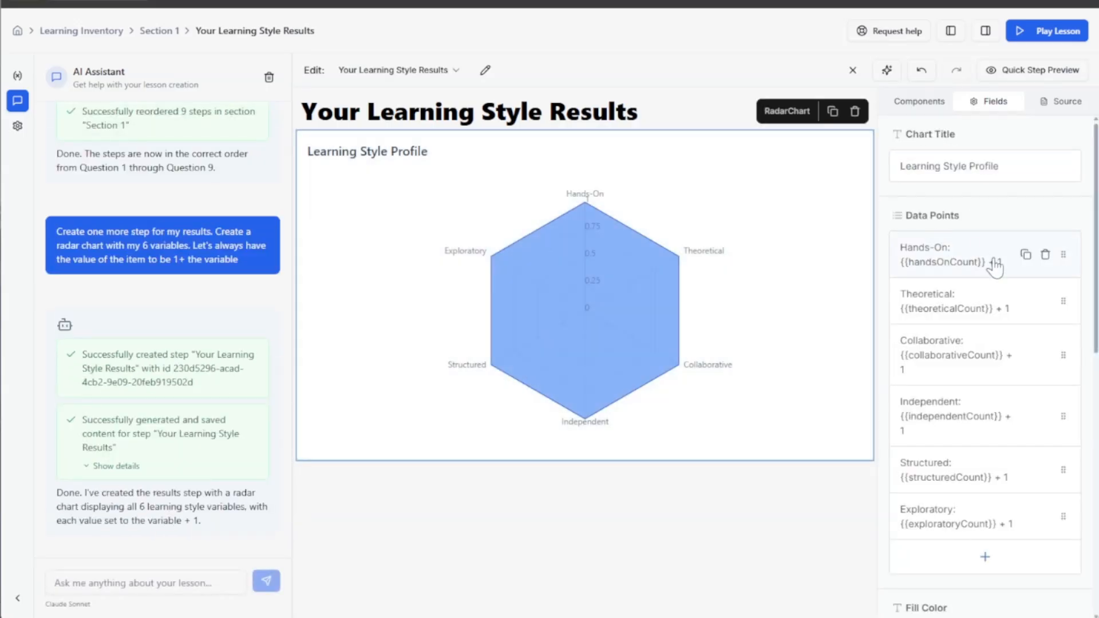
pyautogui.click(948, 252)
pyautogui.scroll(-1, 981, 321)
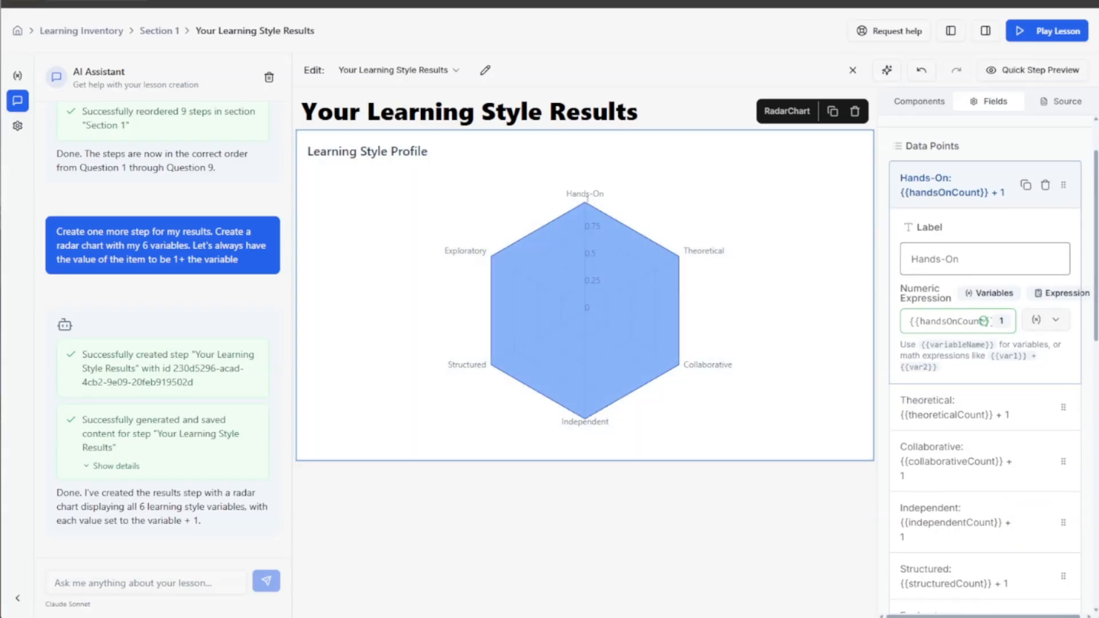
pyautogui.moveTo(915, 321); pyautogui.dragTo(999, 335)
pyautogui.click(933, 322)
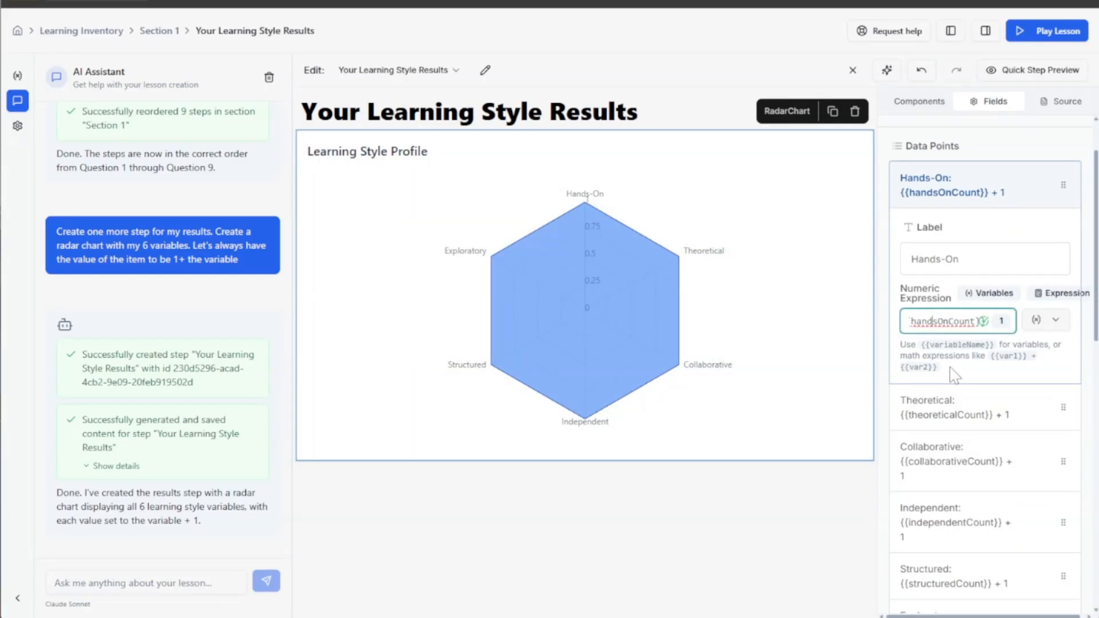
pyautogui.scroll(-5, 939, 332)
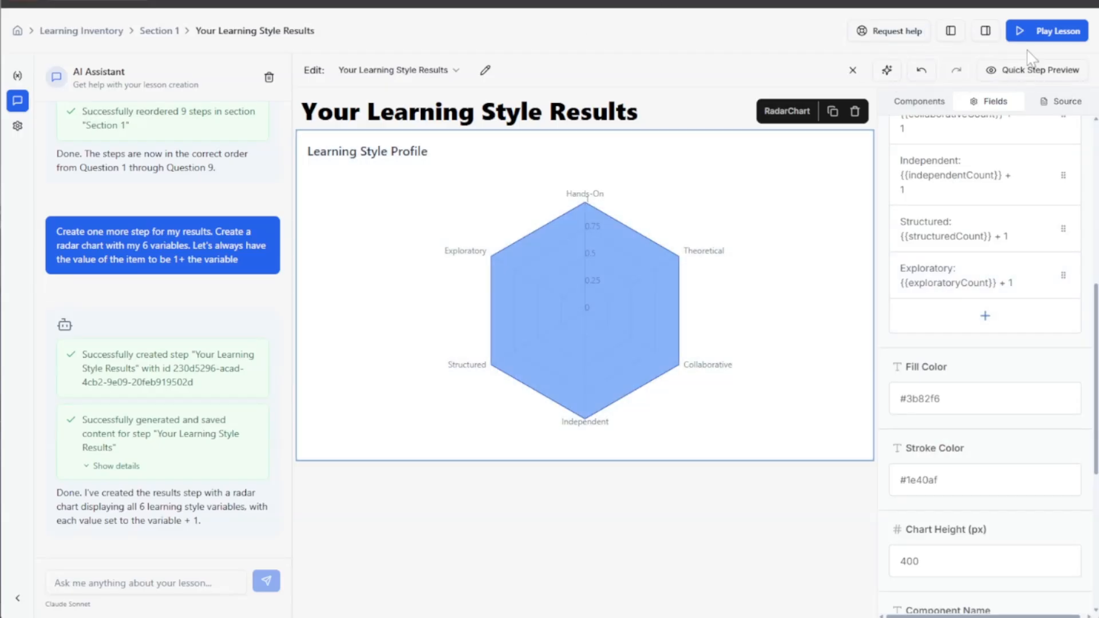
# Step: Play the lesson and answer questions 1 to 4 with immediate experiments, an individual section, step-by-step examples and acting out scenes
pyautogui.click(1057, 31)
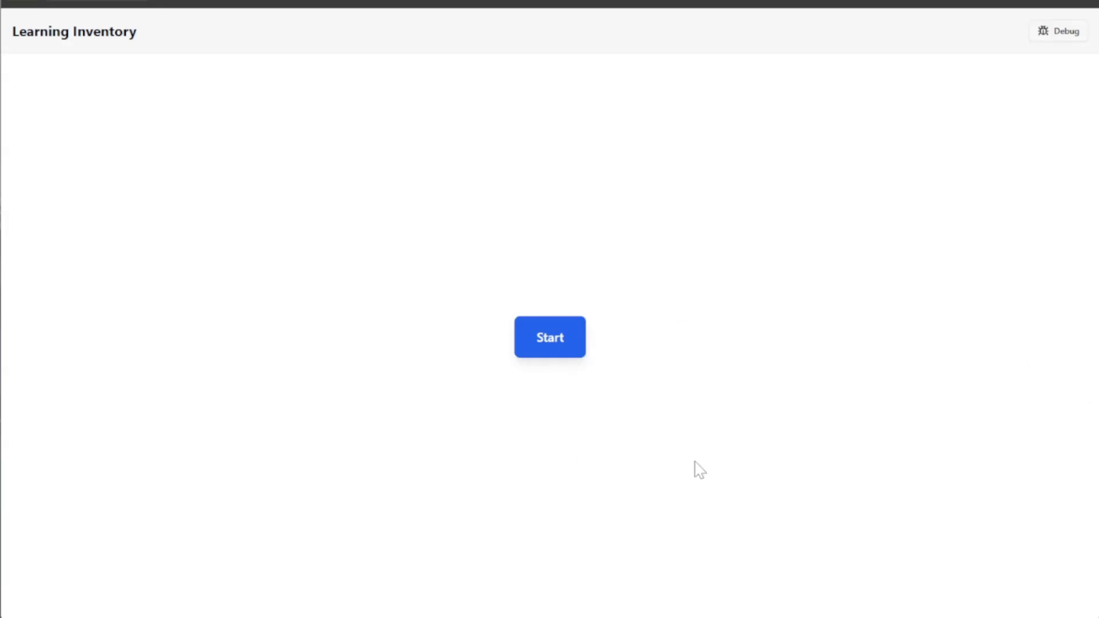
pyautogui.click(548, 340)
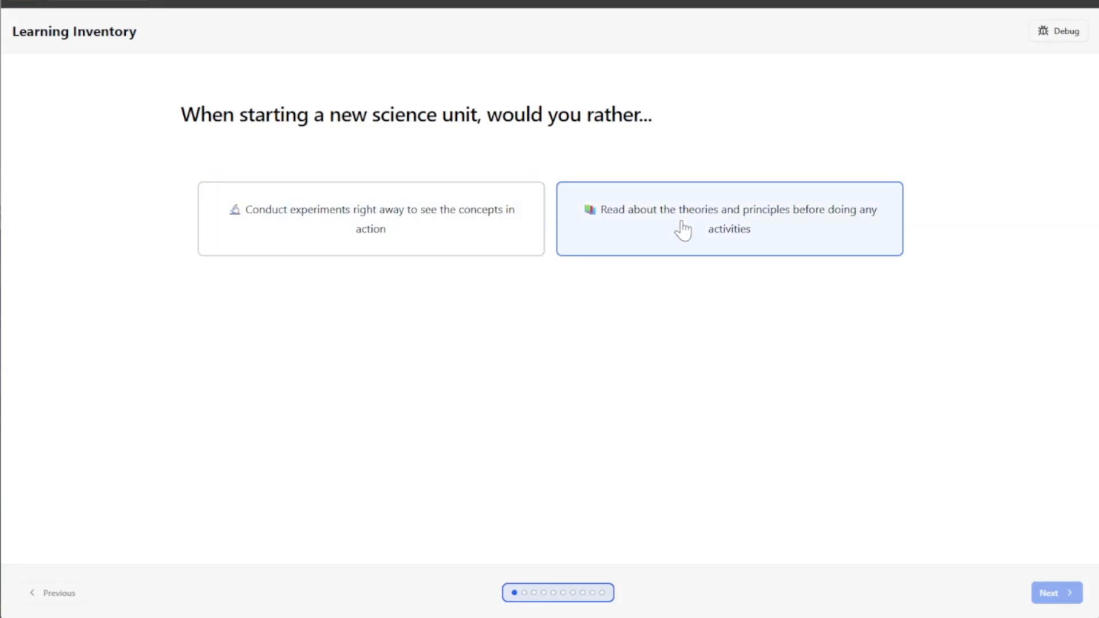
pyautogui.click(326, 246)
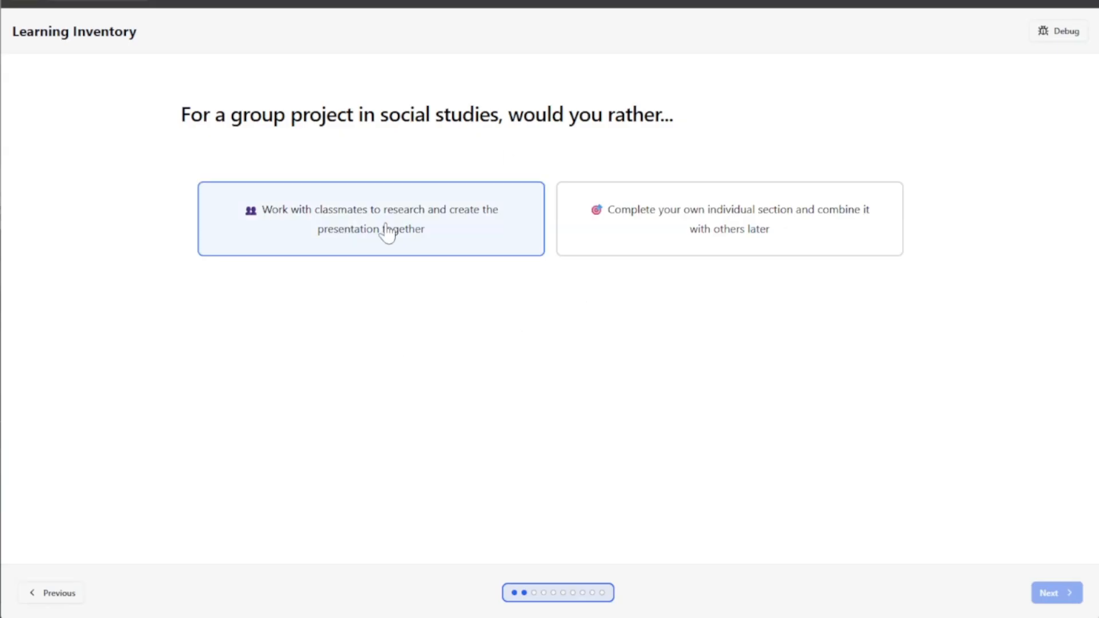
pyautogui.click(655, 214)
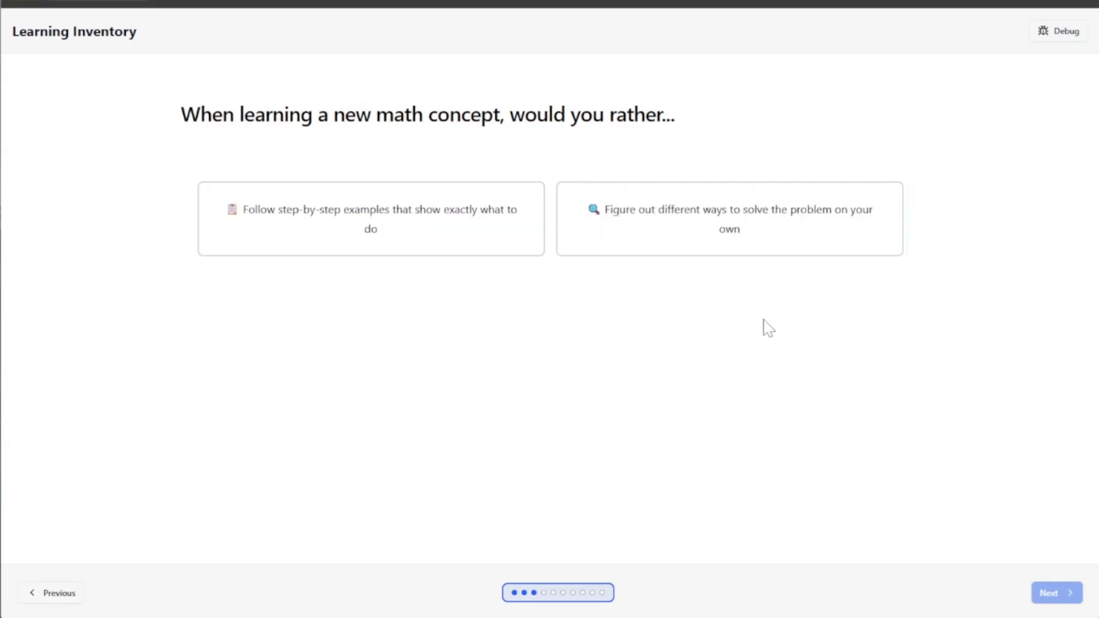
pyautogui.click(418, 243)
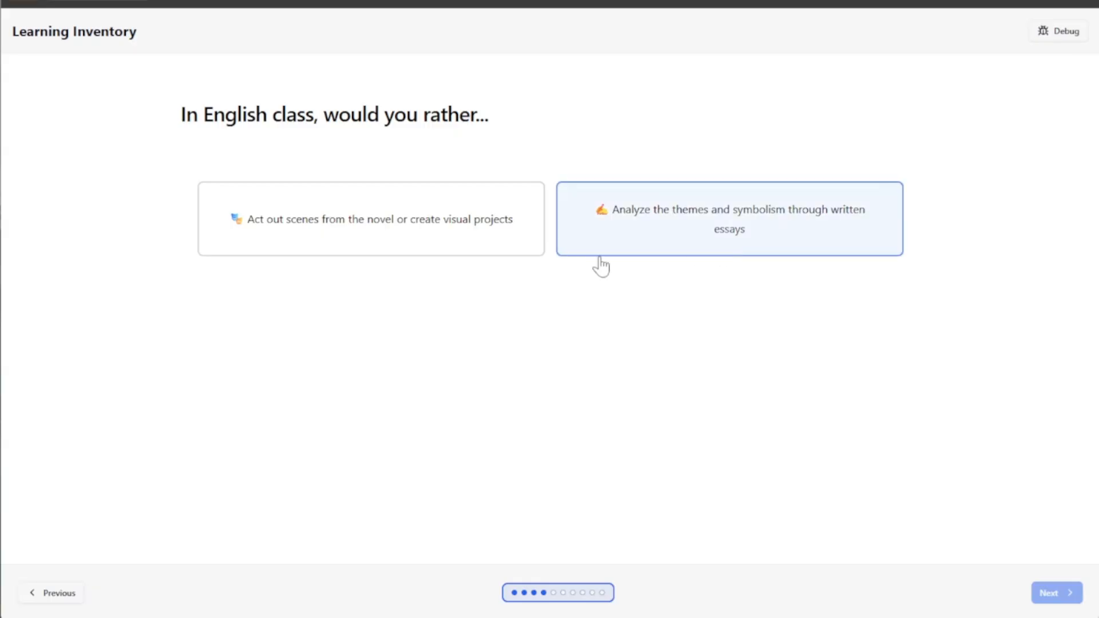
pyautogui.click(349, 225)
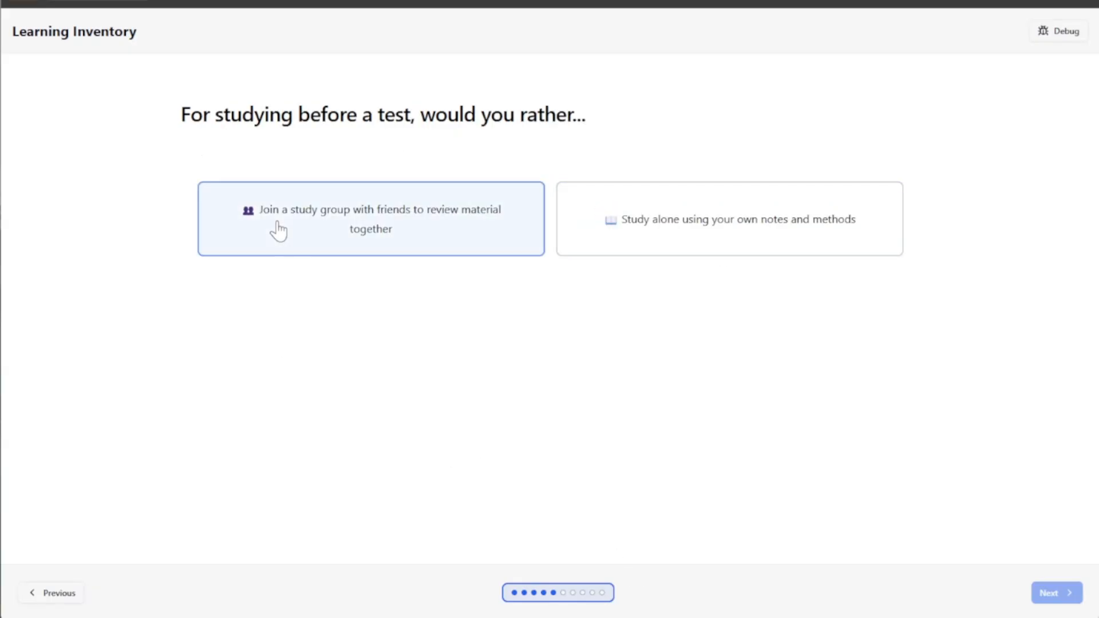
# Step: Answer questions 5 to 9 with studying alone, clear guidelines, practicing the sport, working by yourself and creative freedom to reach the results chart
pyautogui.click(602, 243)
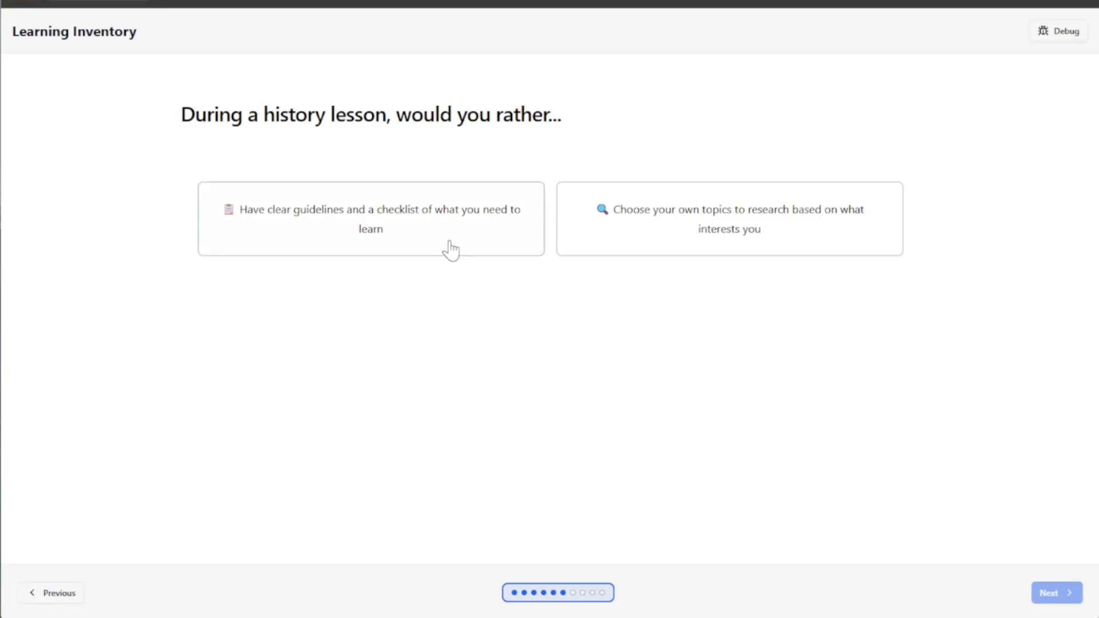
pyautogui.click(664, 227)
pyautogui.click(262, 245)
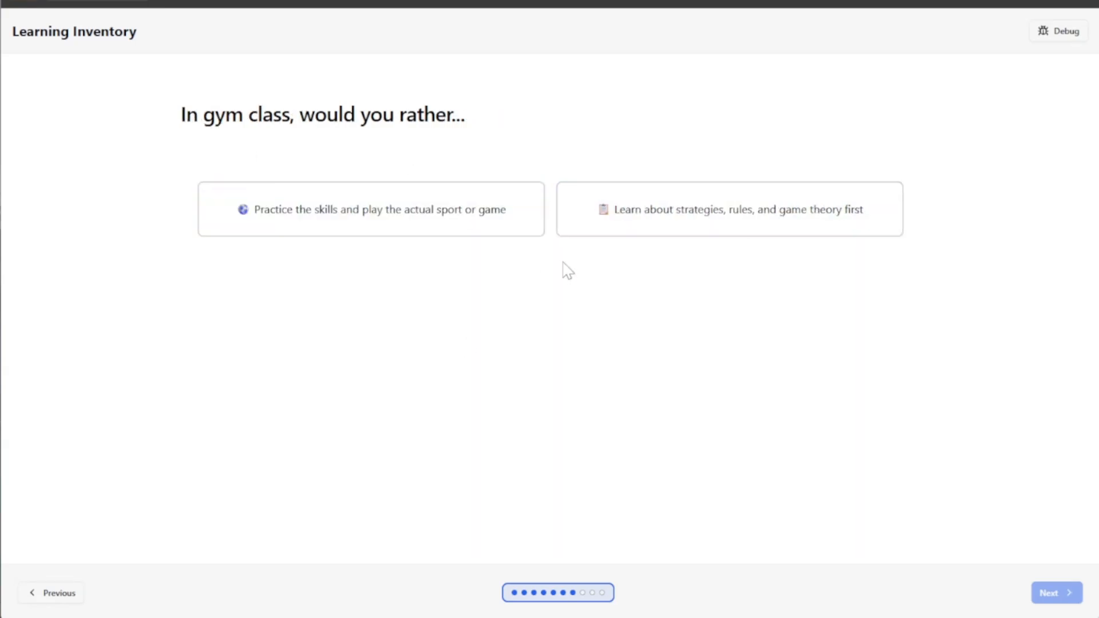
pyautogui.click(351, 214)
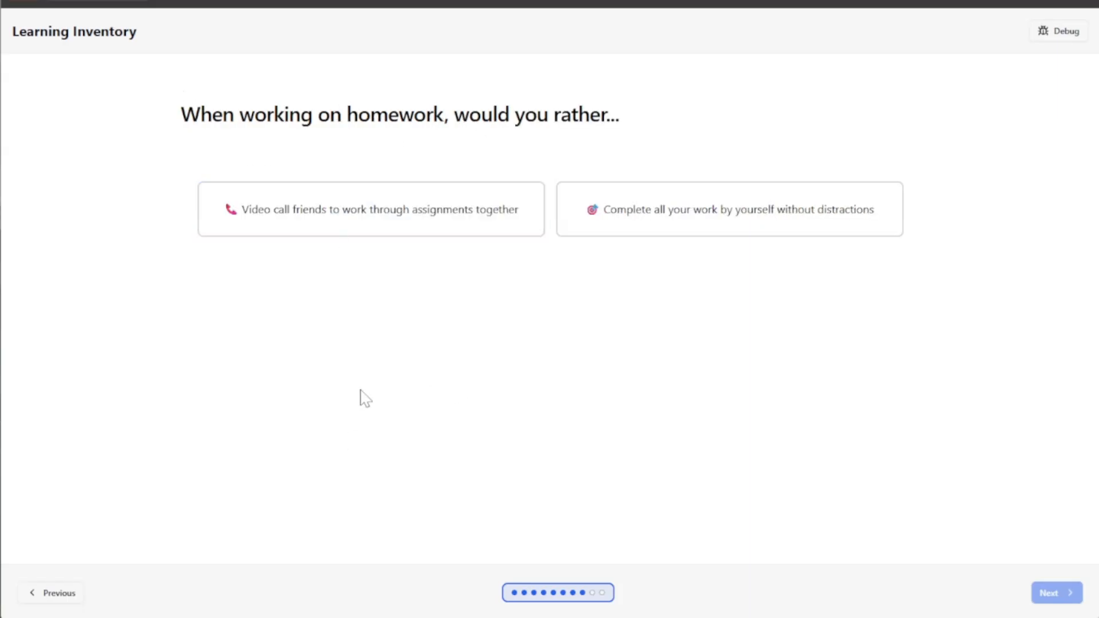
pyautogui.click(630, 216)
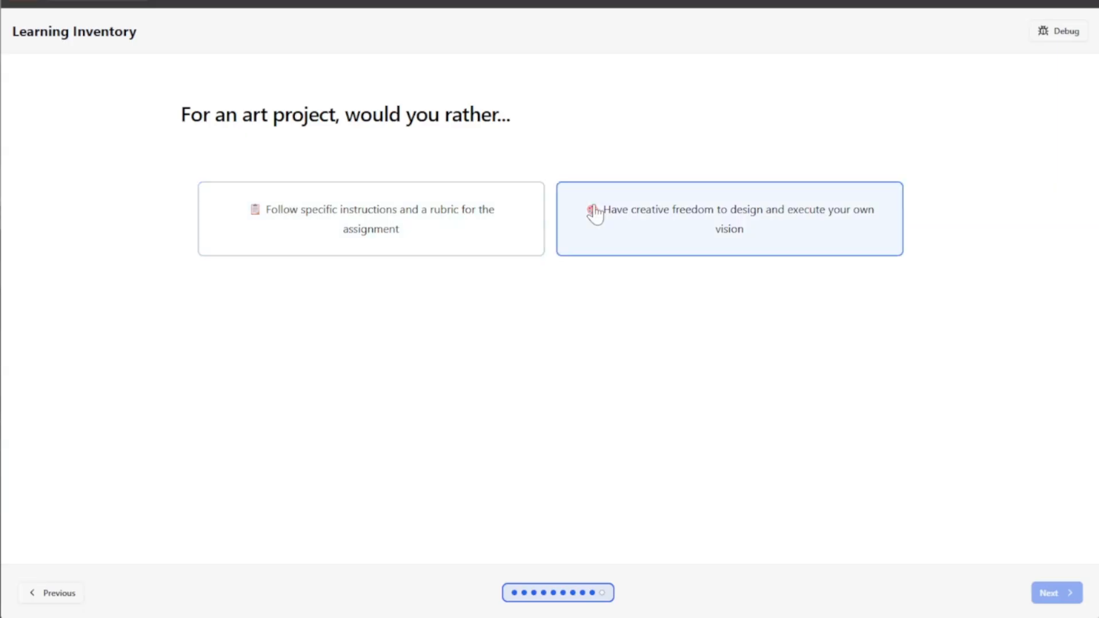
pyautogui.click(709, 224)
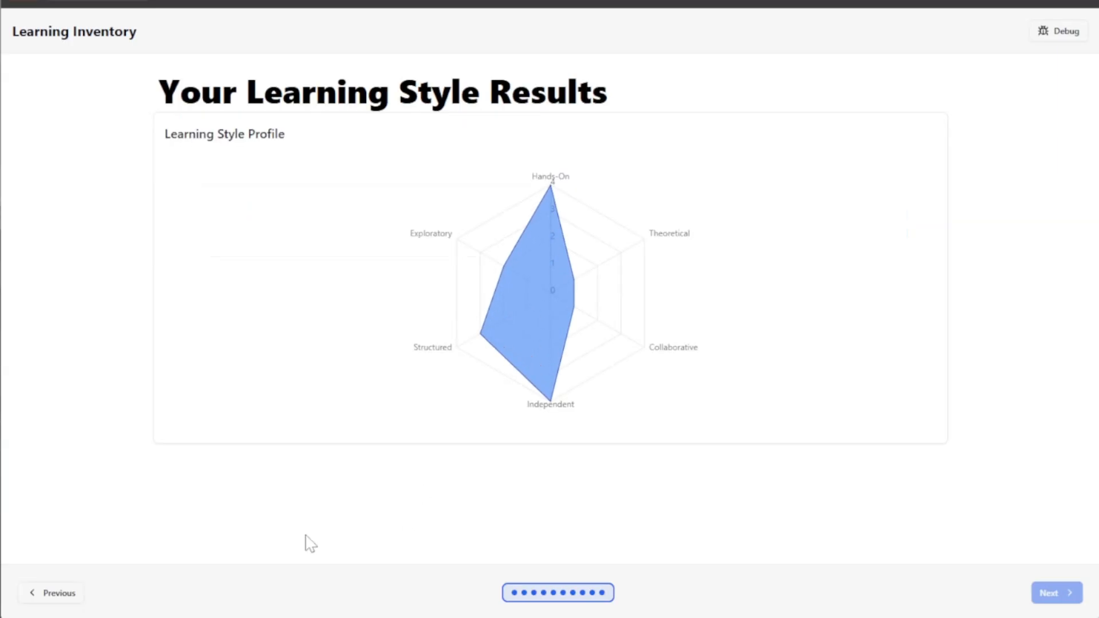